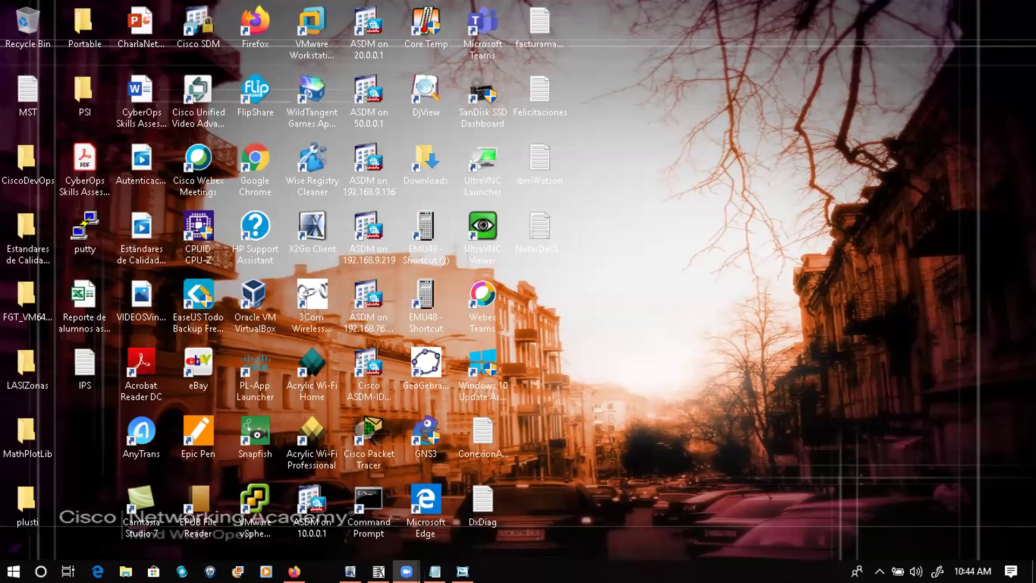
- Show the hidden notification-area icons and exit the background app with the globe icon
click(880, 571)
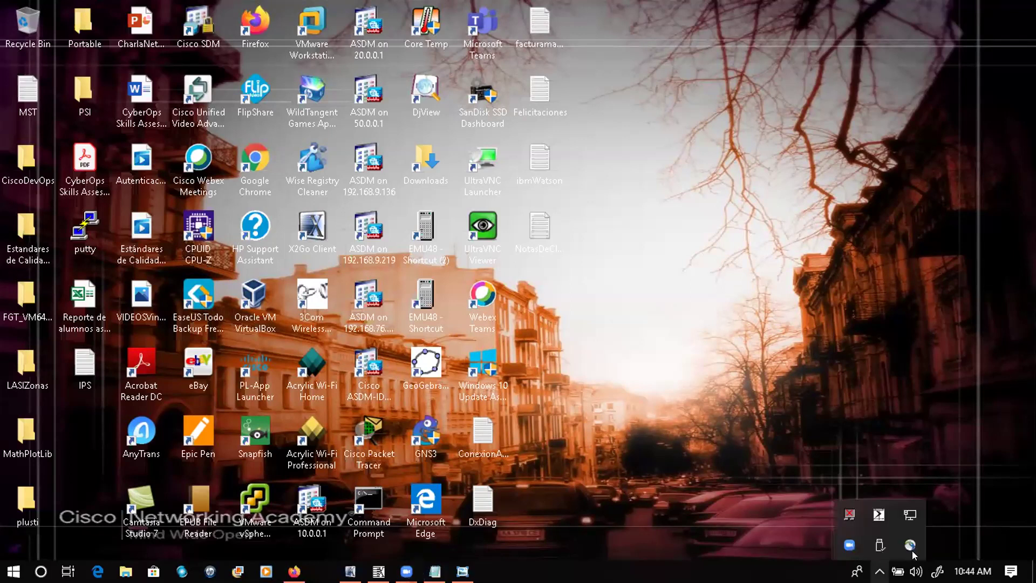
right_click(911, 544)
click(913, 536)
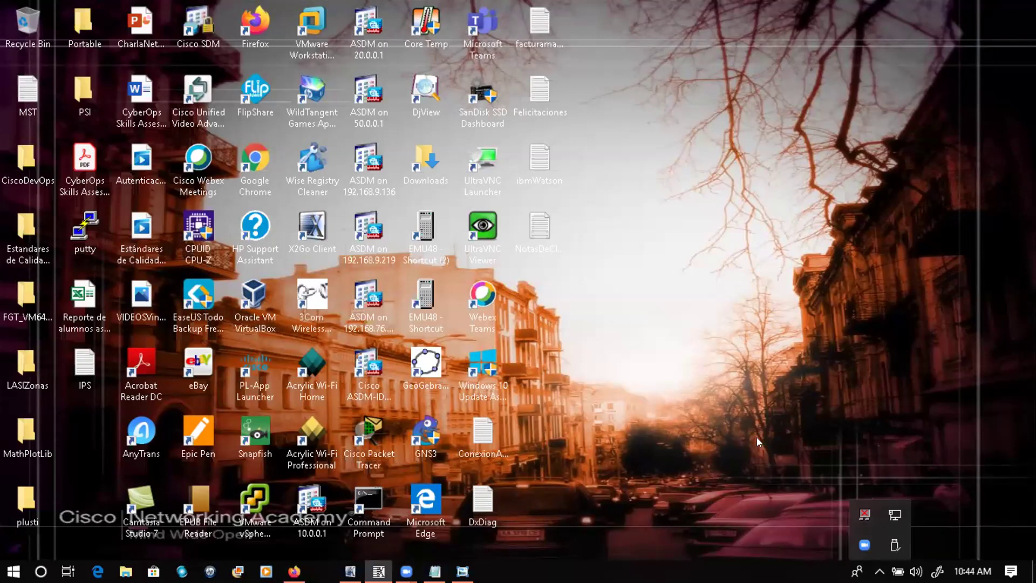
click(781, 467)
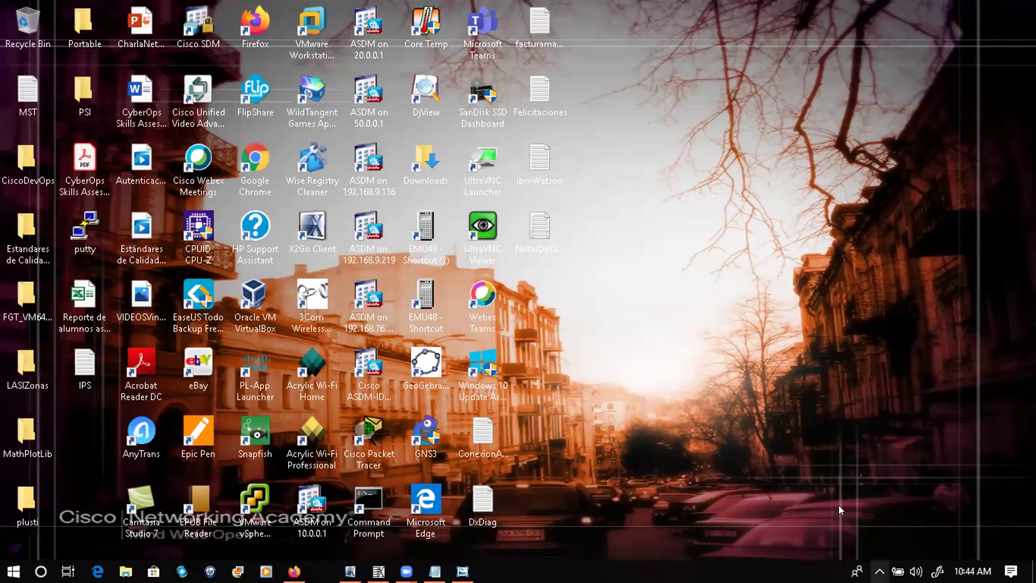
click(801, 493)
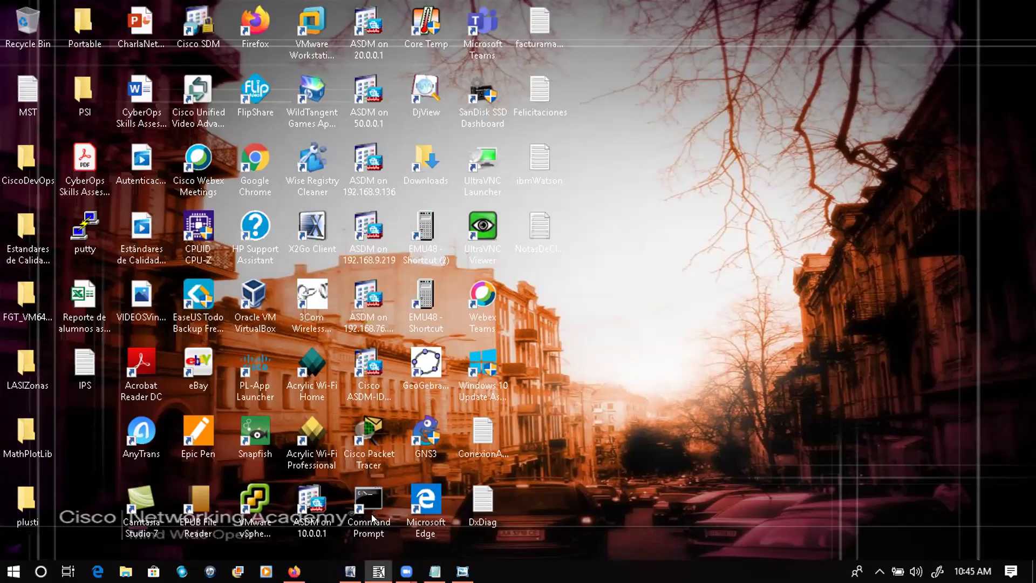
click(372, 517)
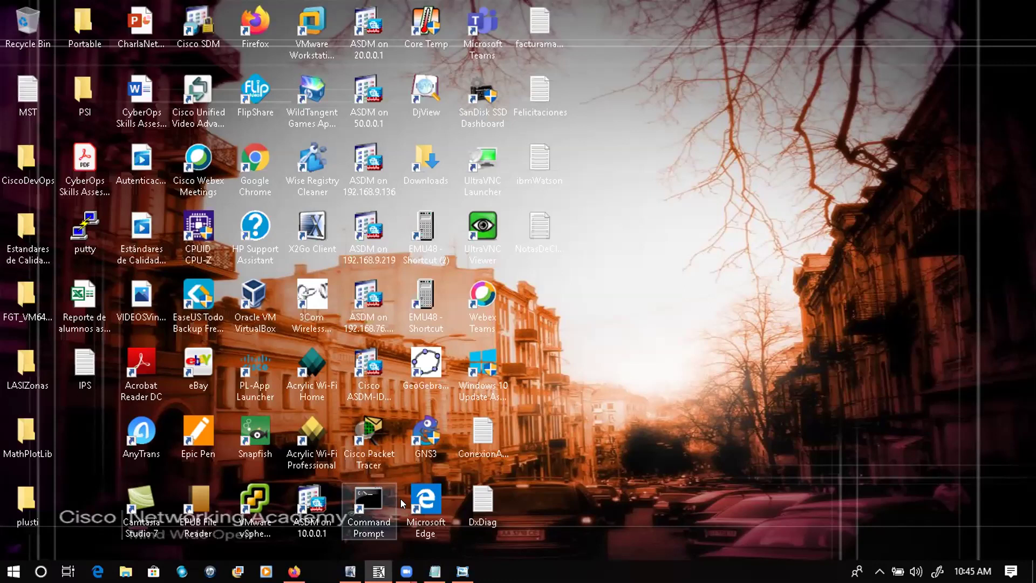
click(379, 464)
click(546, 467)
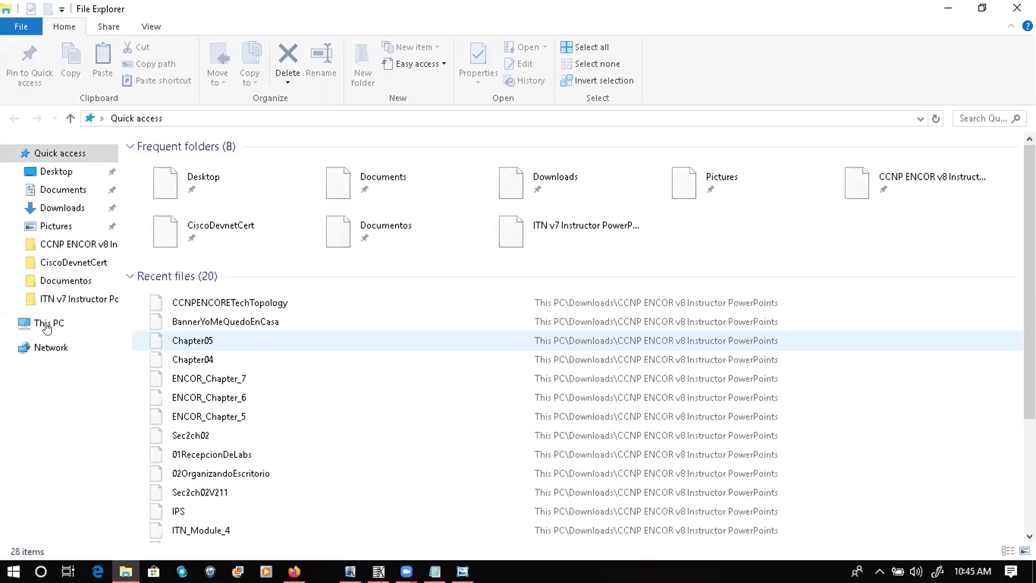
- Open the properties of This PC, close File Explorer, and bring up the Environment Variables dialog from the advanced system settings
right_click(47, 327)
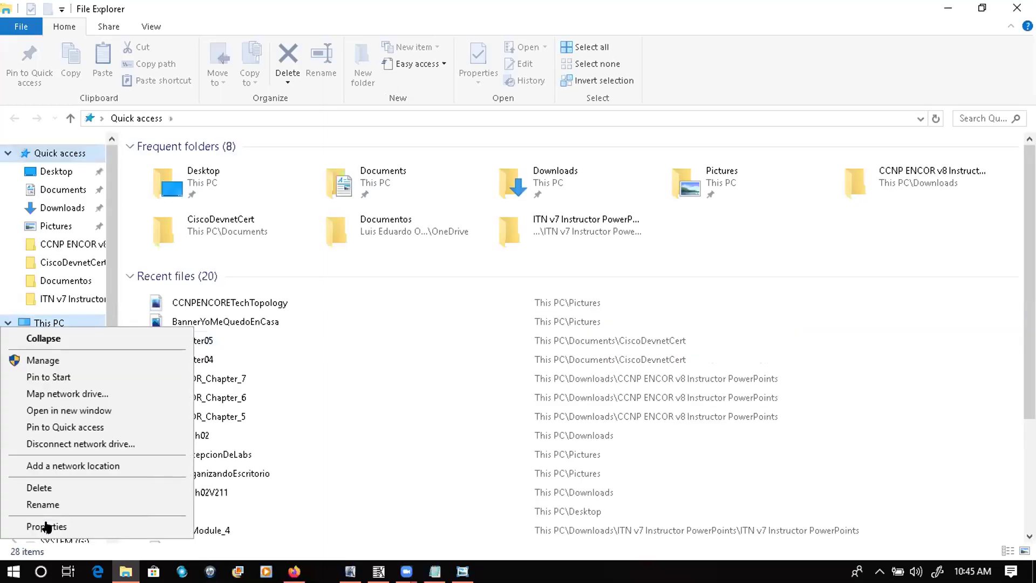
click(47, 526)
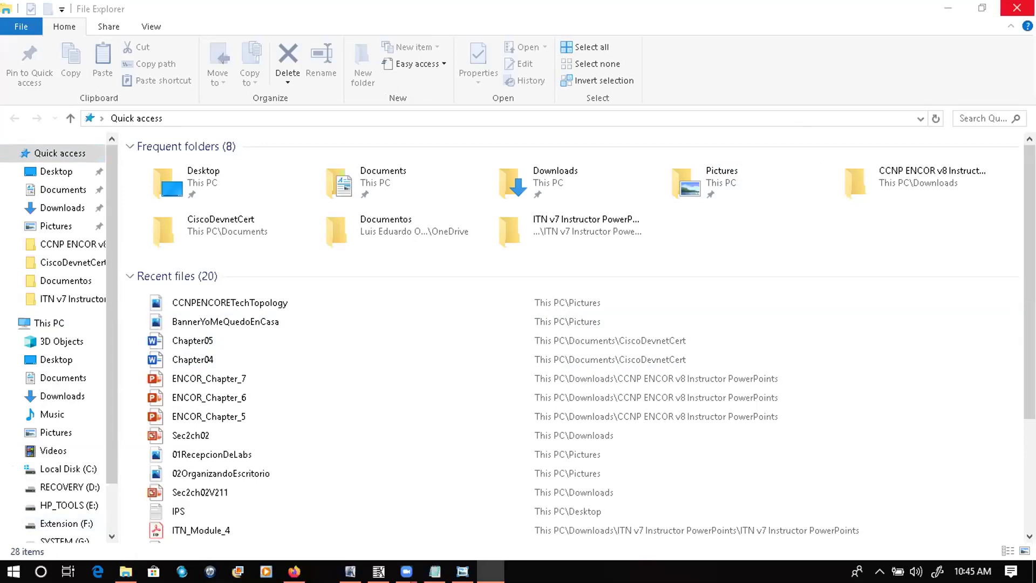
click(1017, 8)
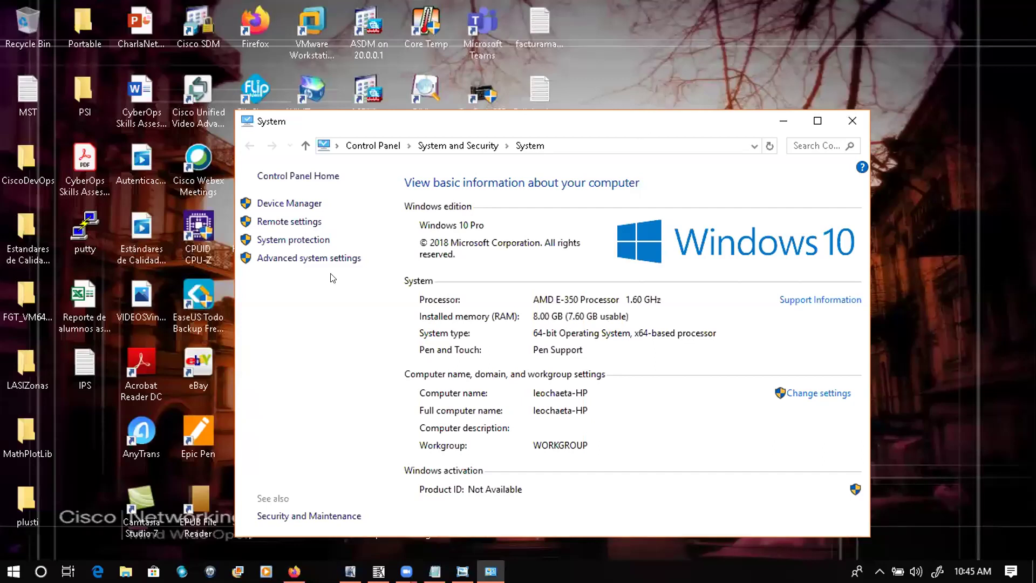
click(299, 261)
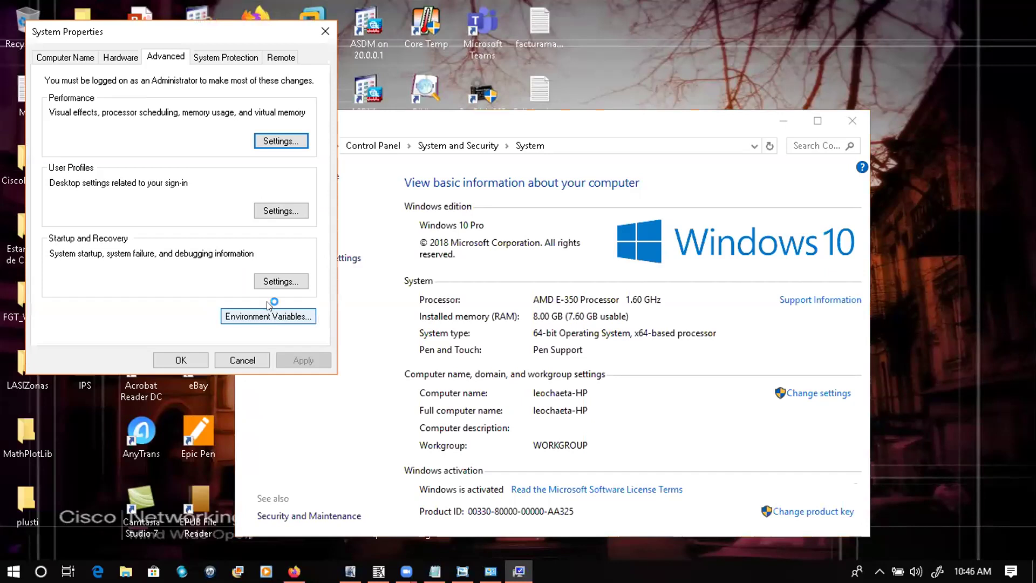
click(267, 312)
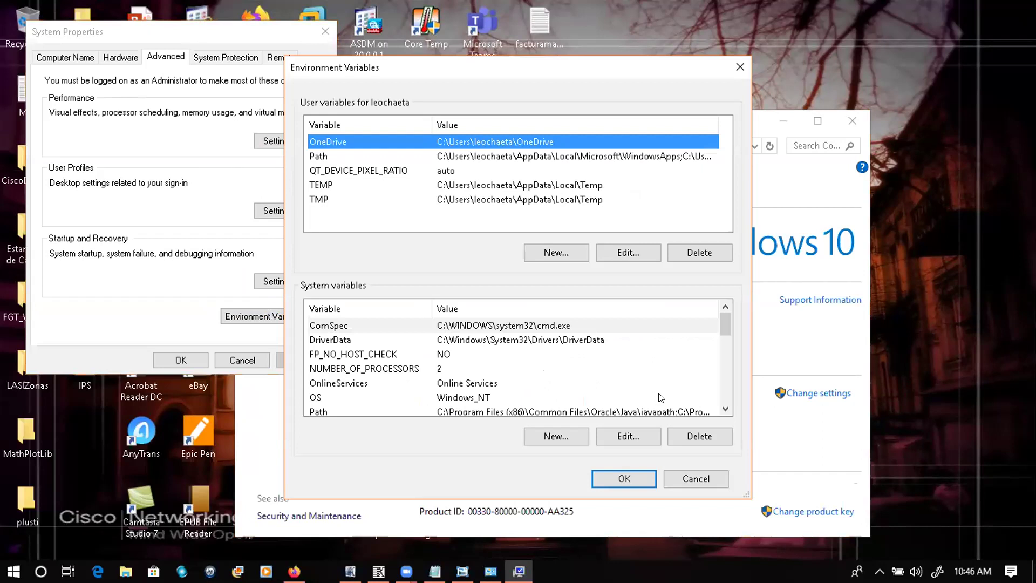
- Inspect the PROCESSOR_LEVEL system variable in its edit dialog and close the system dialogs without saving any change
click(725, 411)
click(725, 411)
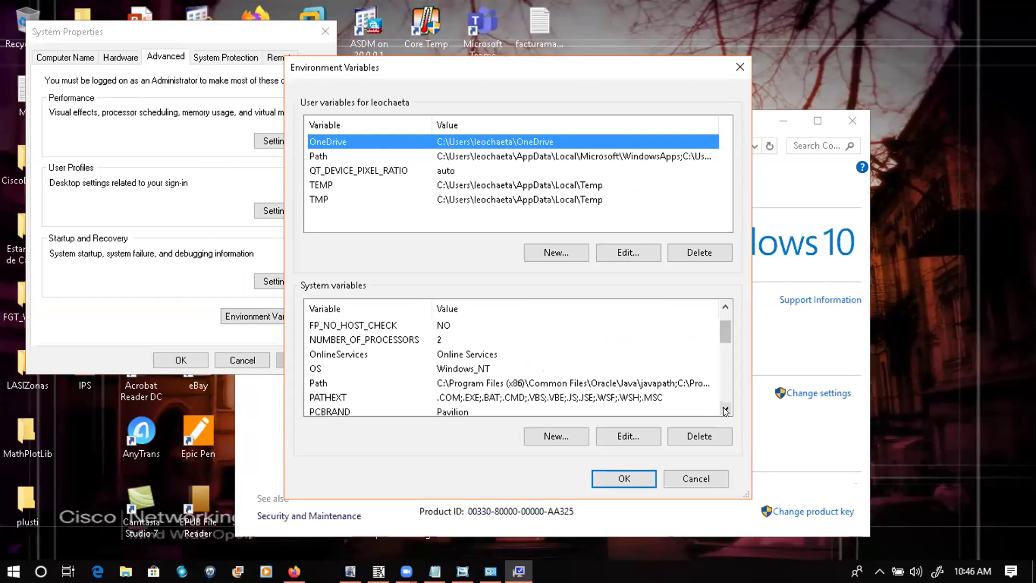
click(725, 412)
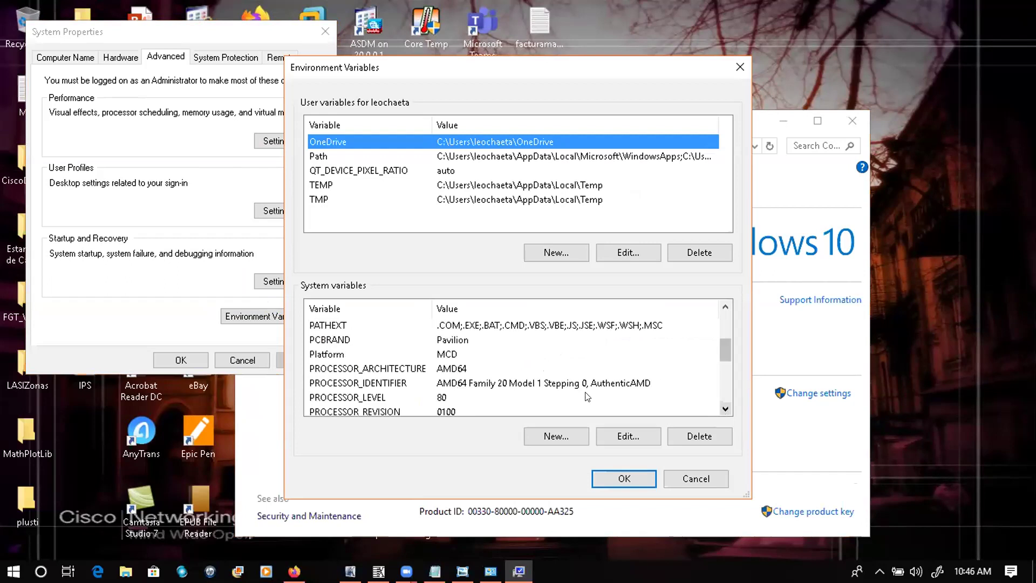
scroll(588, 398, down, 1)
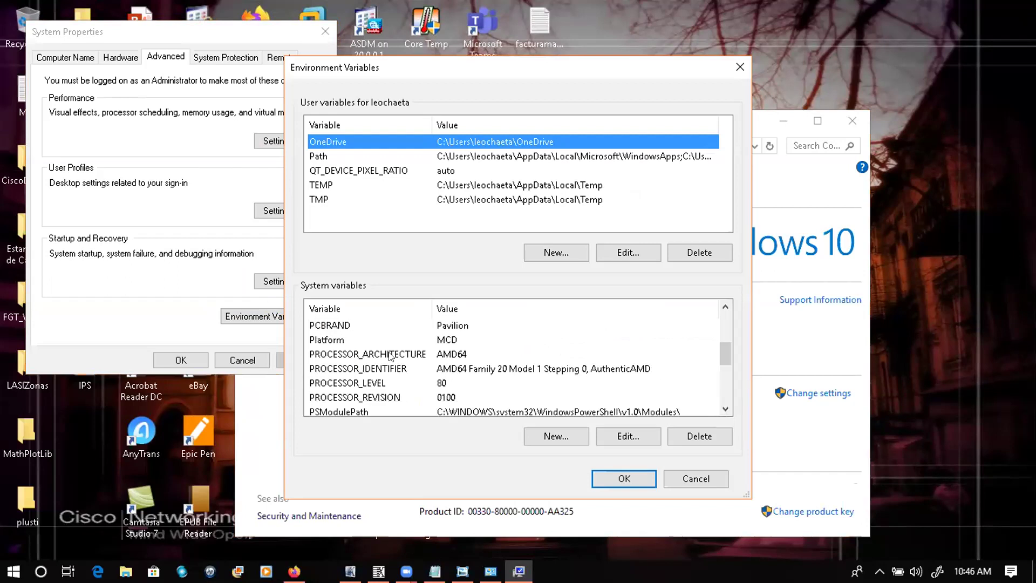
click(355, 383)
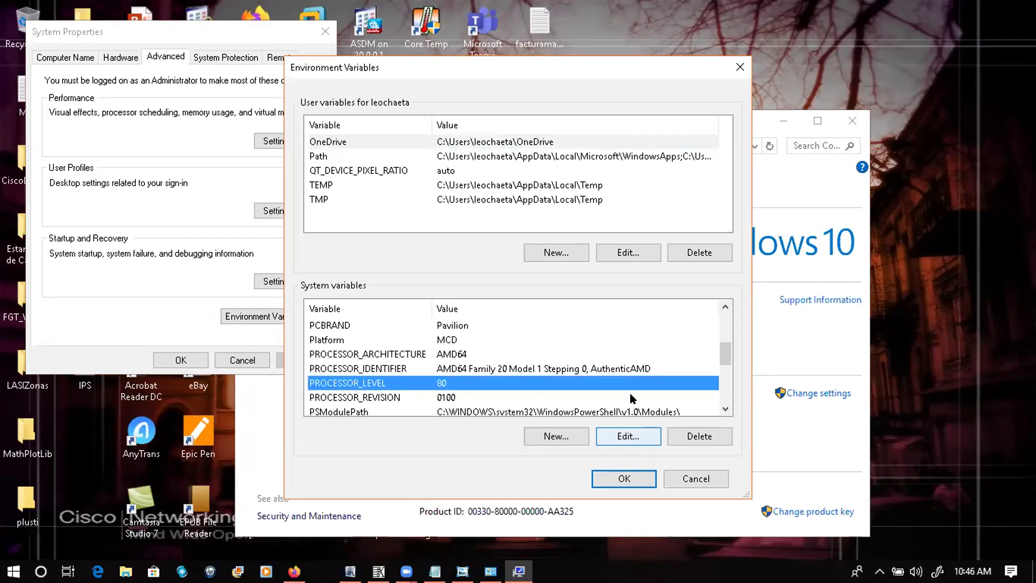
key(Return)
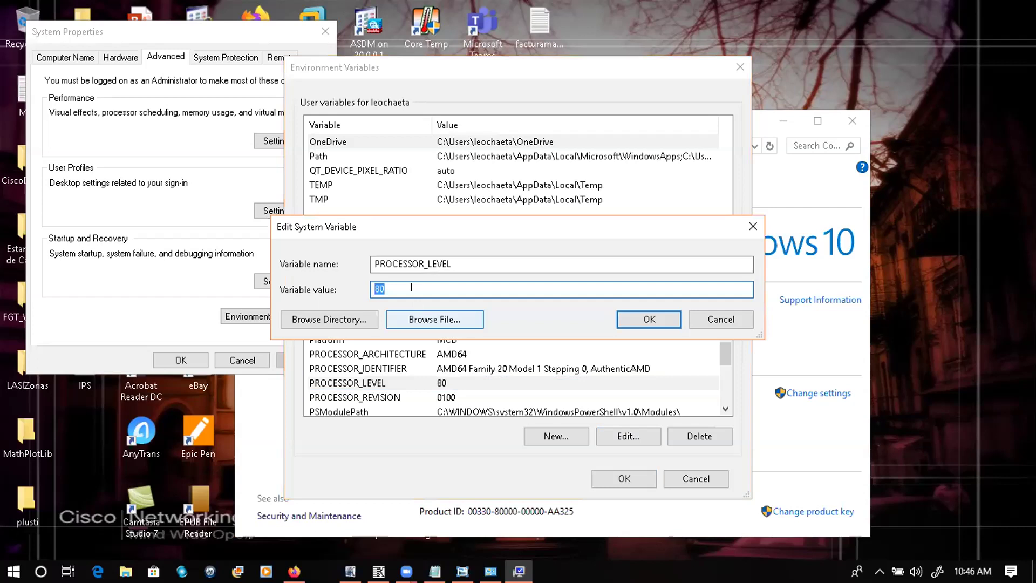
click(411, 287)
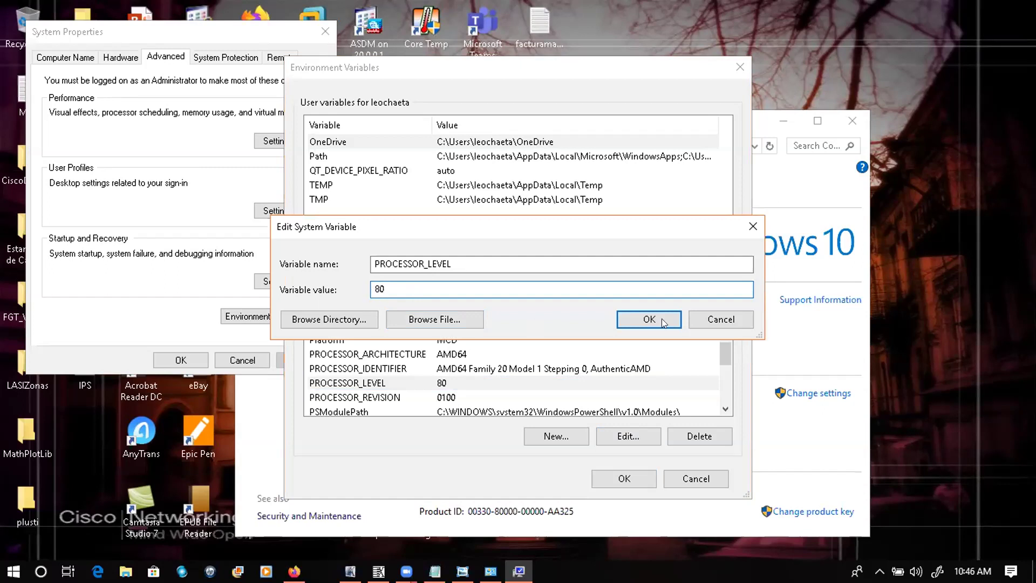
click(699, 318)
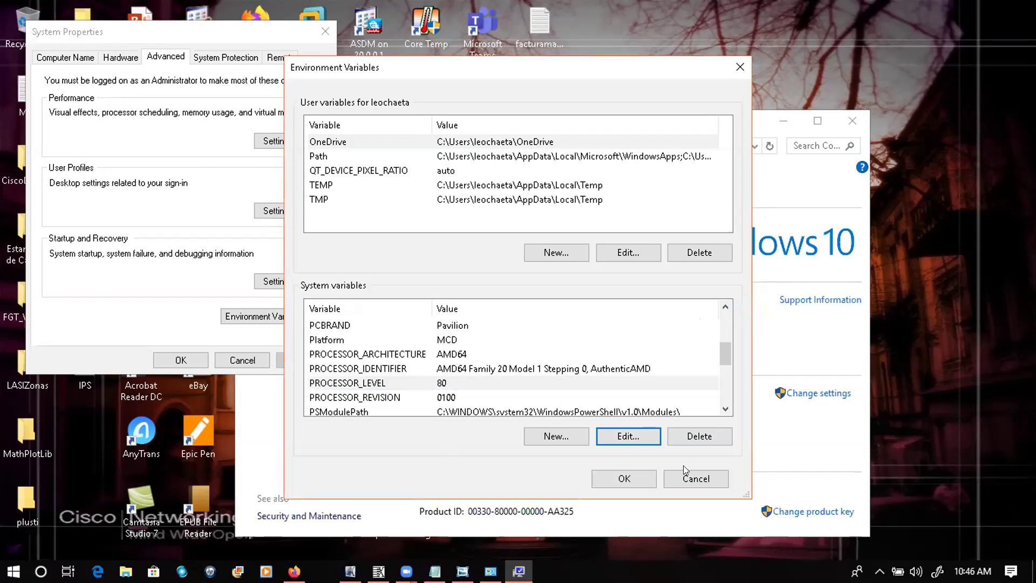
key(Escape)
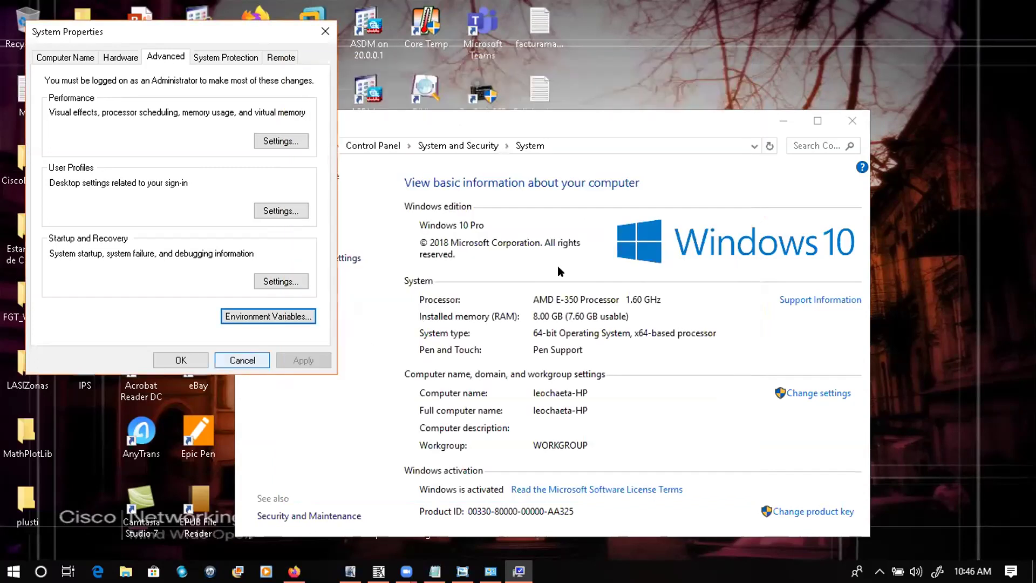
key(Escape)
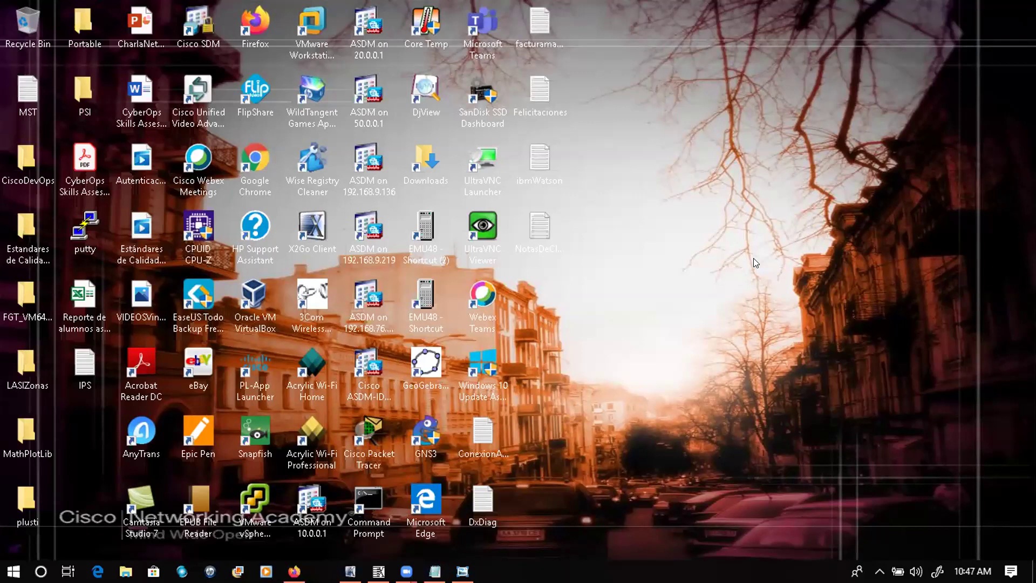
- Search Windows for "power options"
click(139, 427)
key(super)
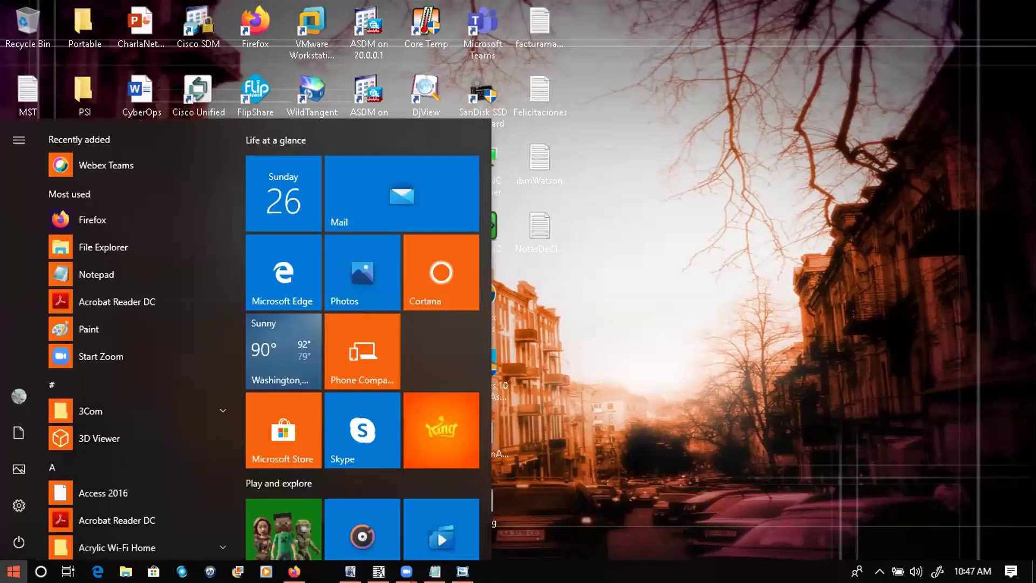
key(super)
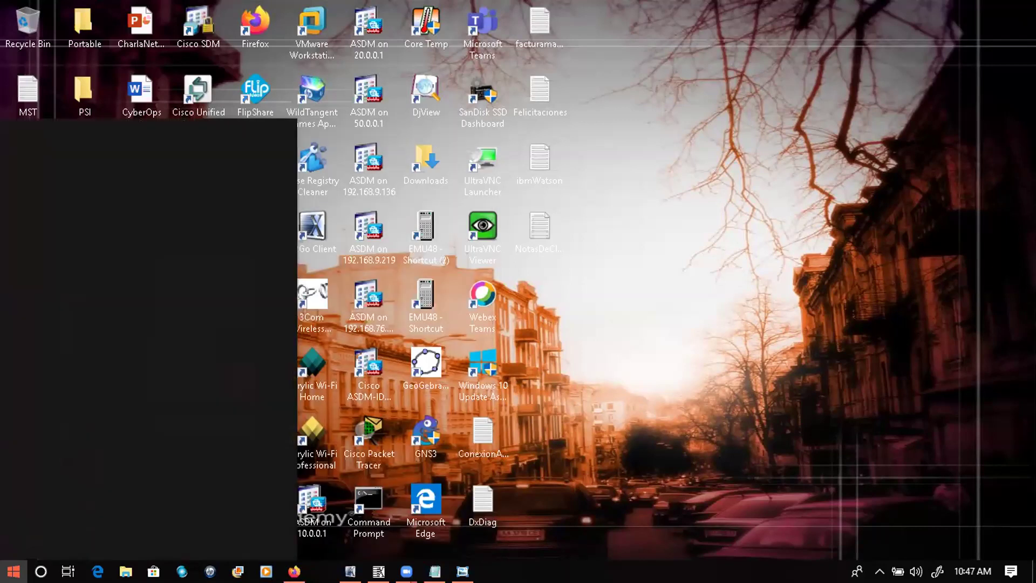
text(power options)
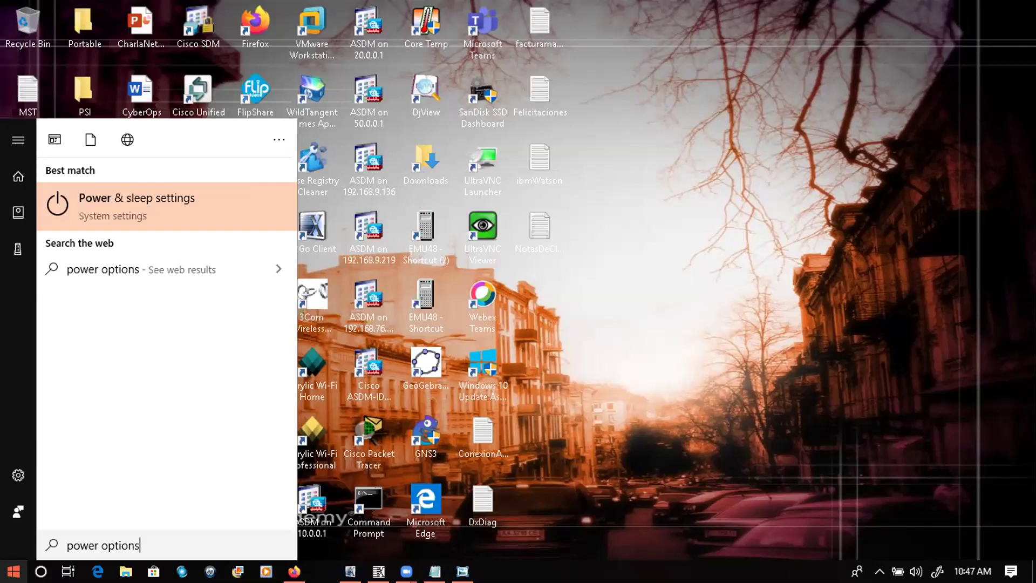
- Replace the search text with "power set" and open the Edit power plan settings
double_click(83, 546)
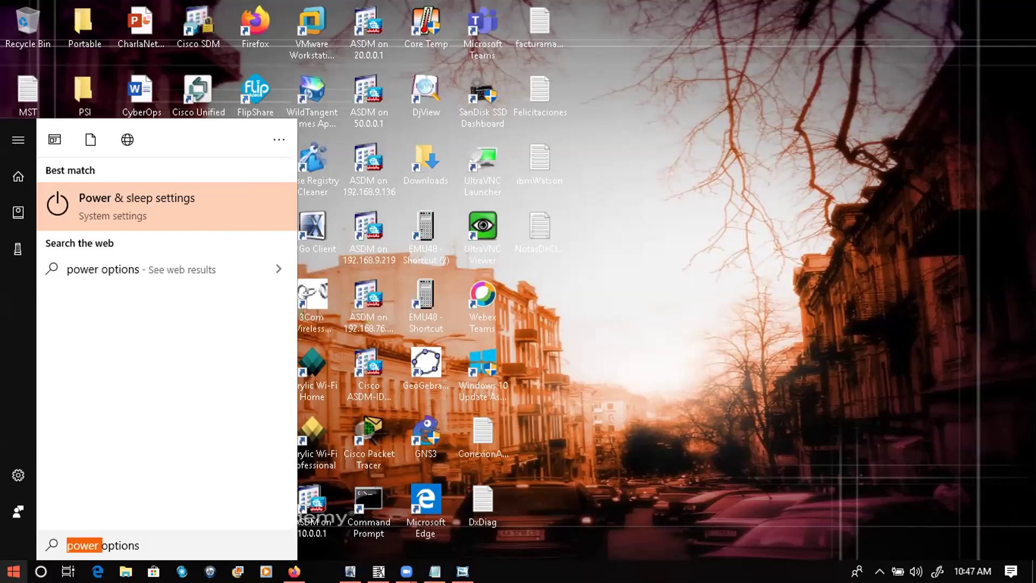
key(BackSpace)
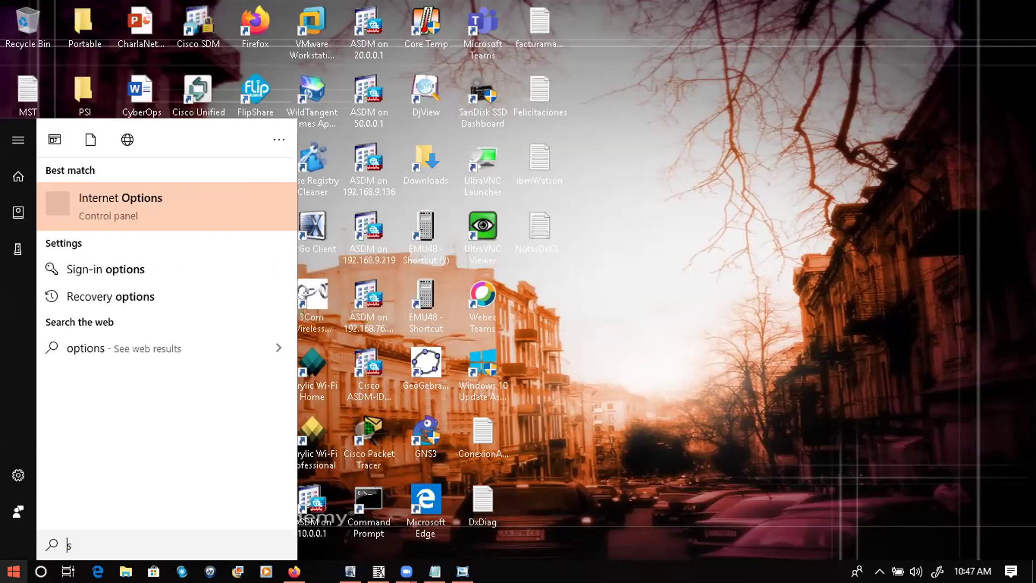
key(Delete)
text(power)
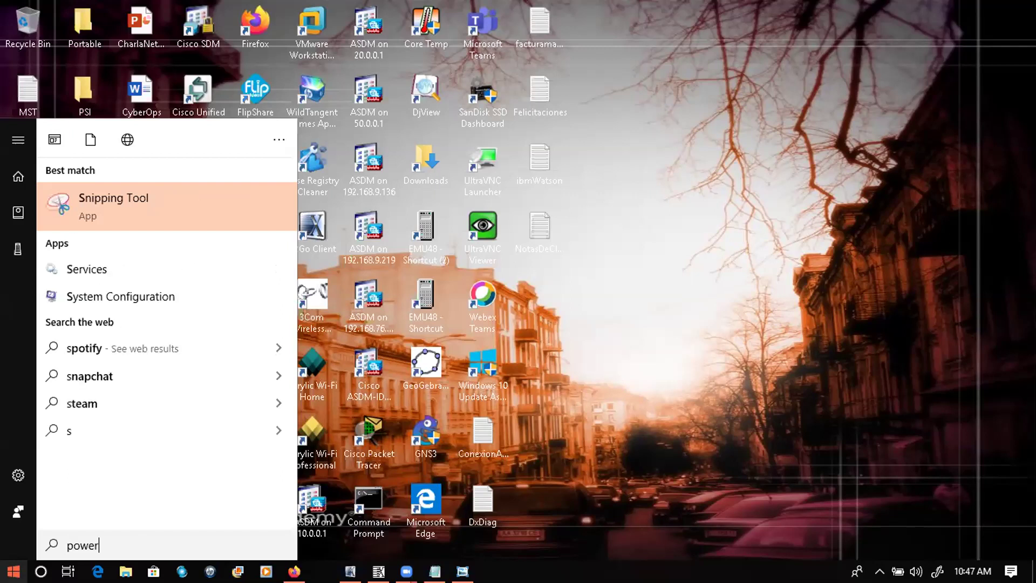
text(se)
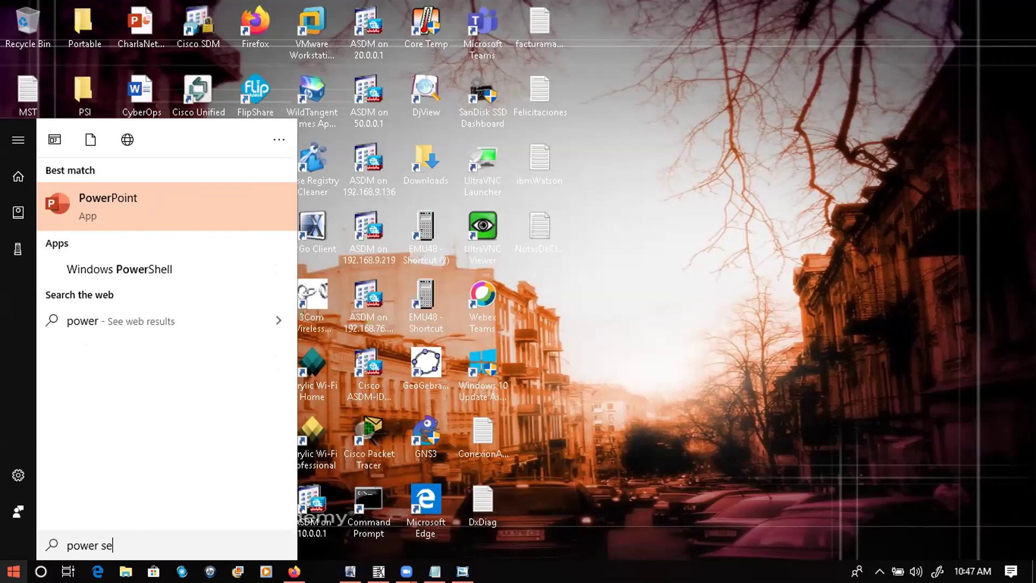
text(t)
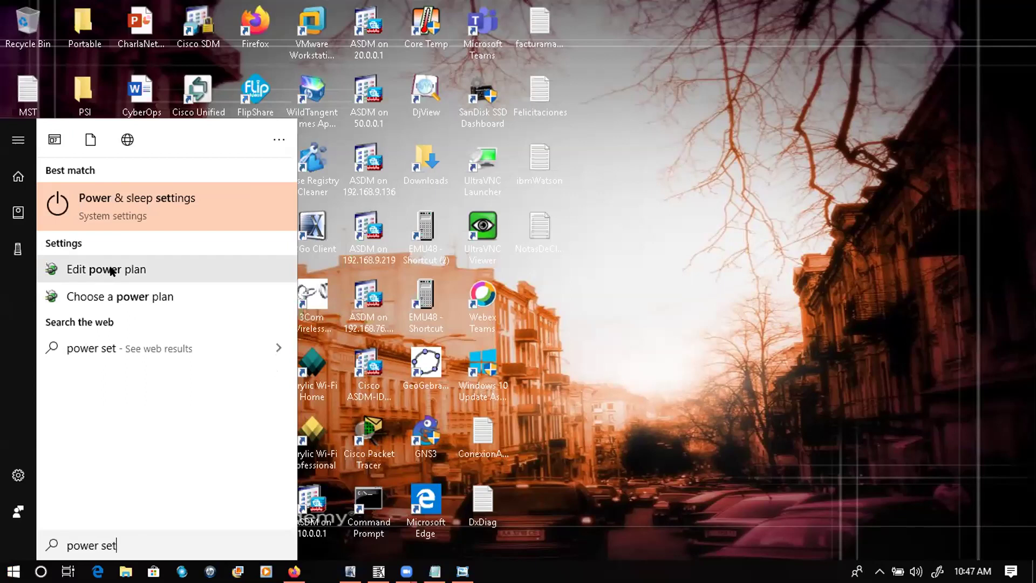
click(737, 277)
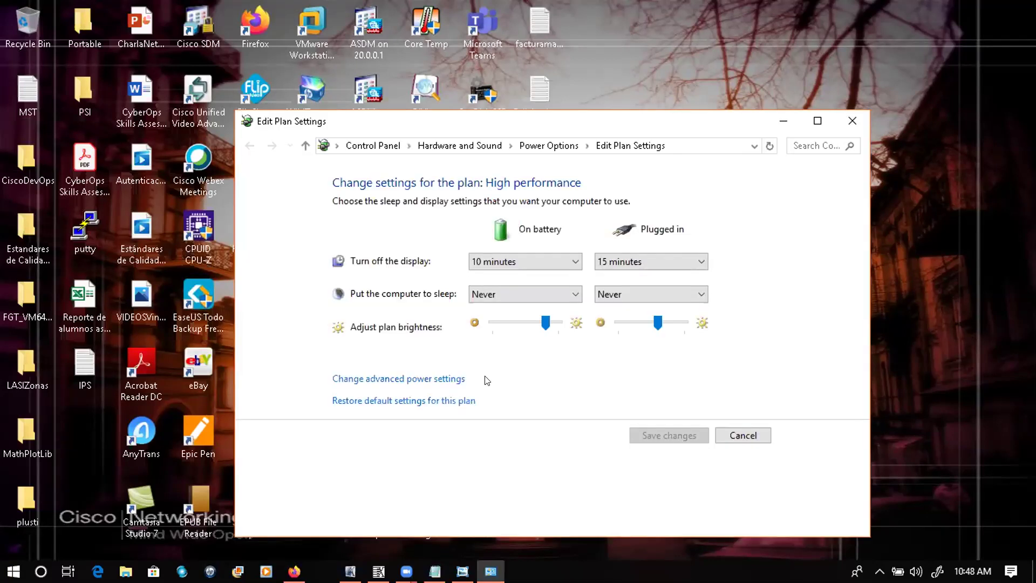
- Set up a new power plan based on High performance named "Alto rendimiento", cancel its creation, and close Power Options
click(549, 147)
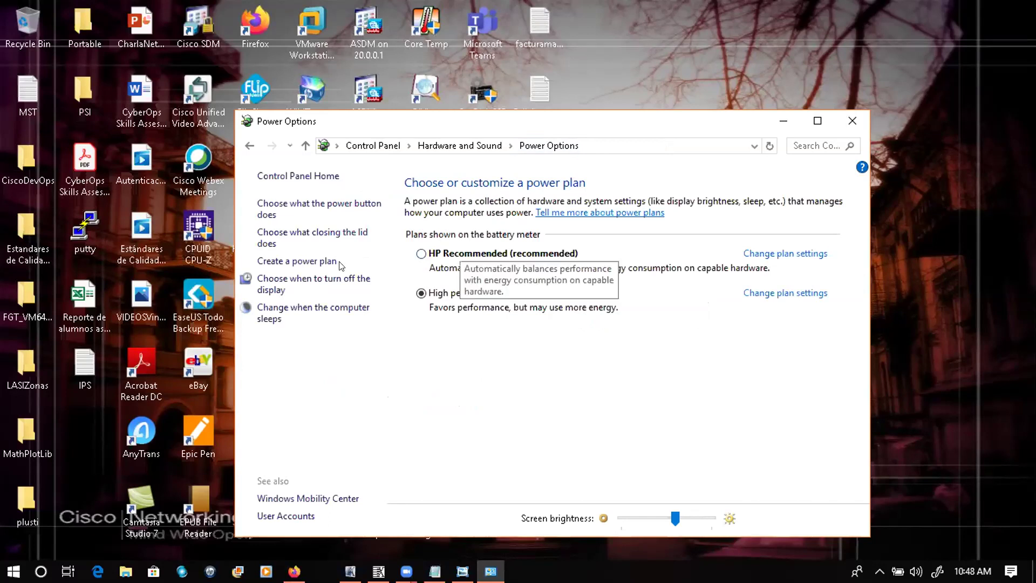
click(275, 262)
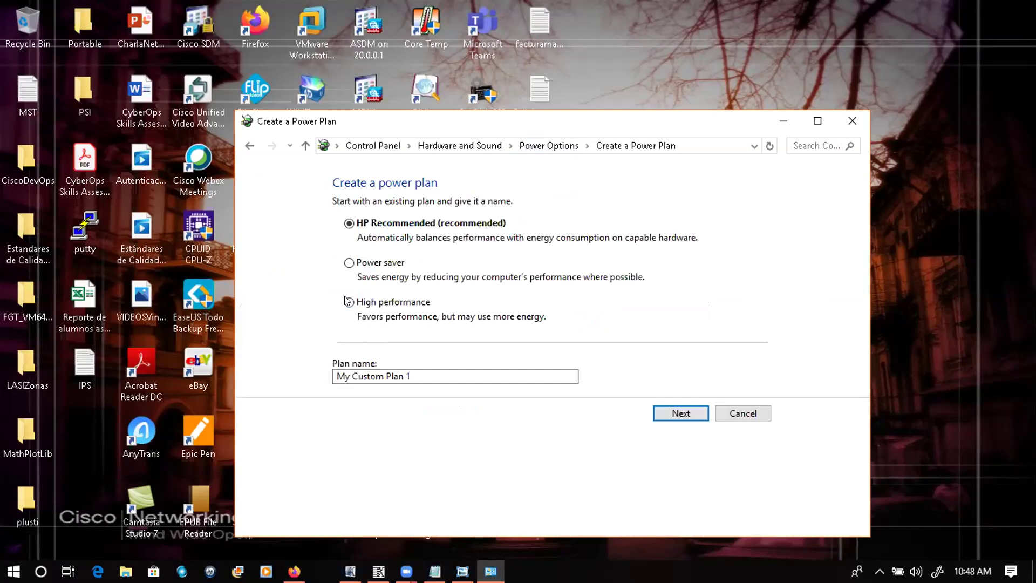
click(350, 302)
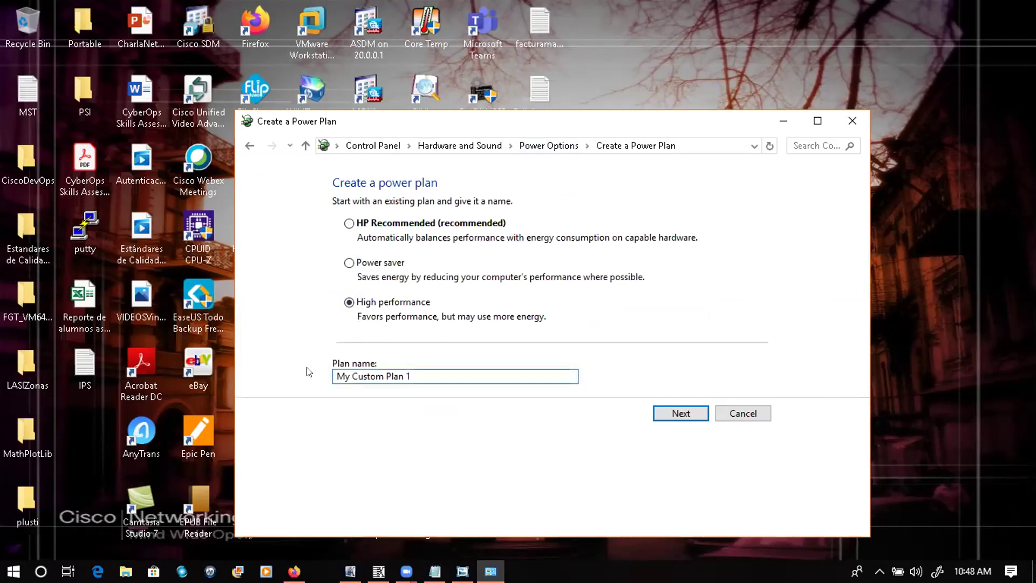
key(ctrl+shift+Right)
key(ctrl+shift+Right)
key(ctrl+shift+Right)
key(ctrl+shift+Right)
text(Alto rendimiento)
click(661, 413)
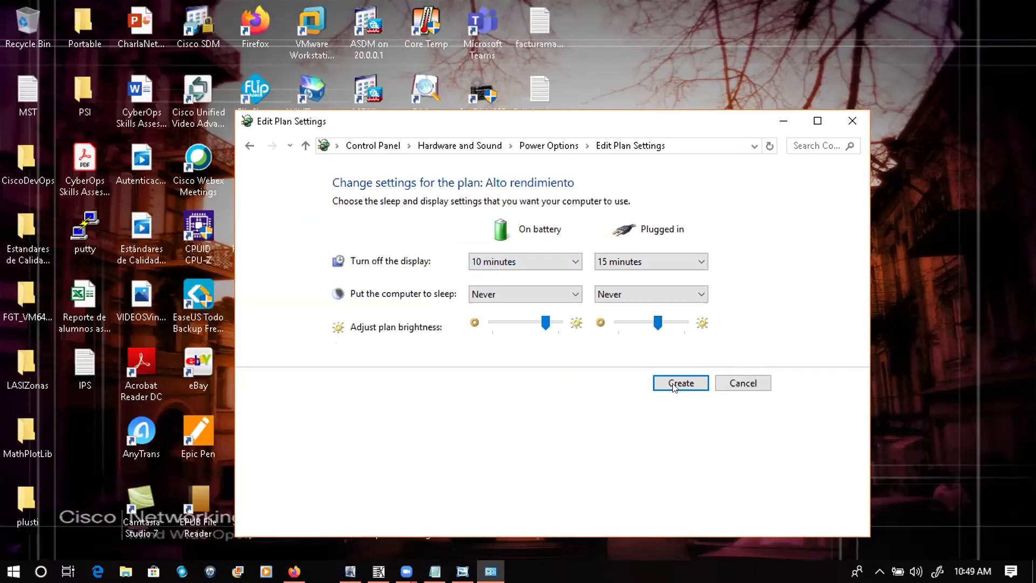
click(741, 384)
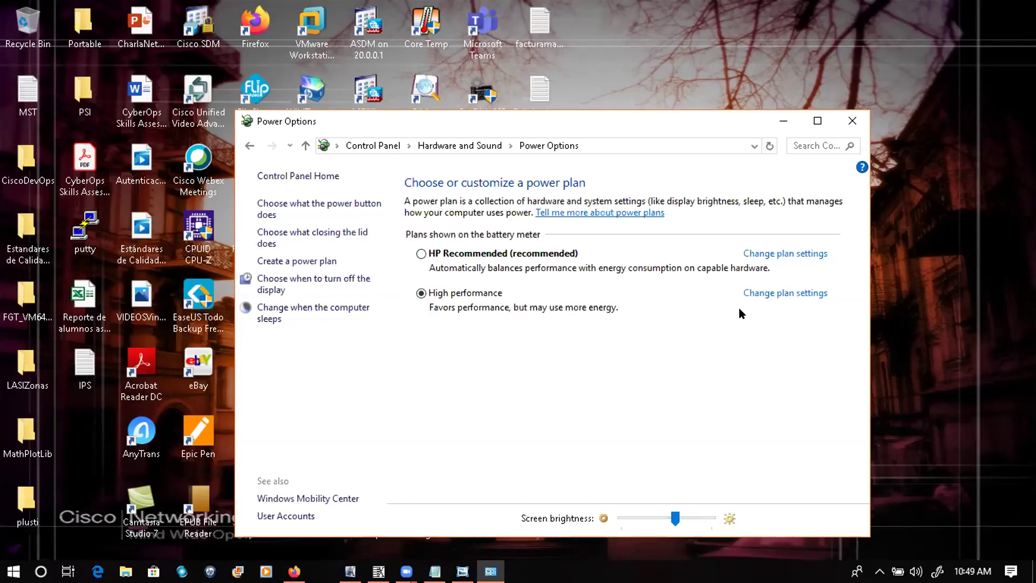
key(alt+F4)
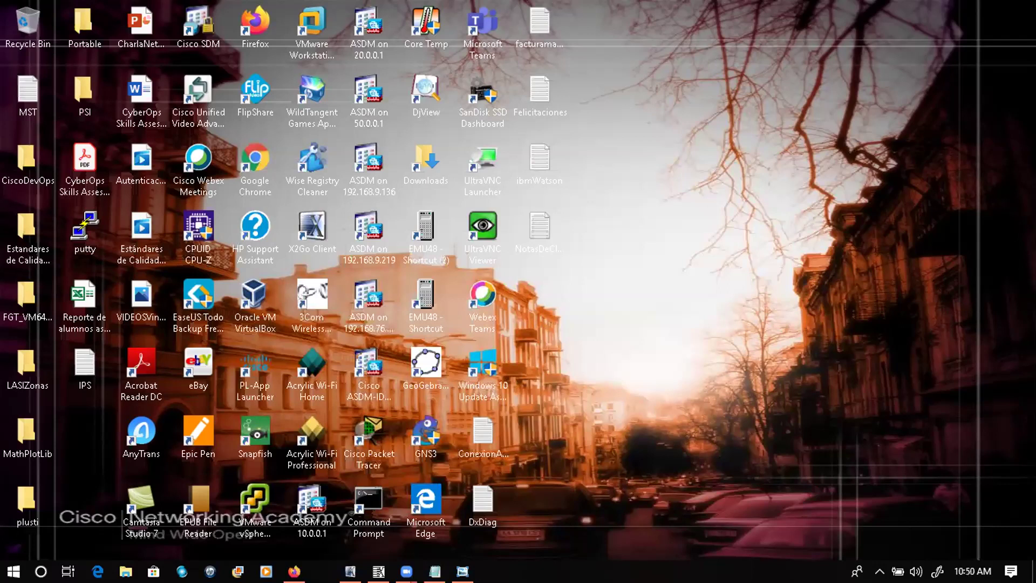
- Open the System window with the computer's basic information and close File Explorer
key(super+e)
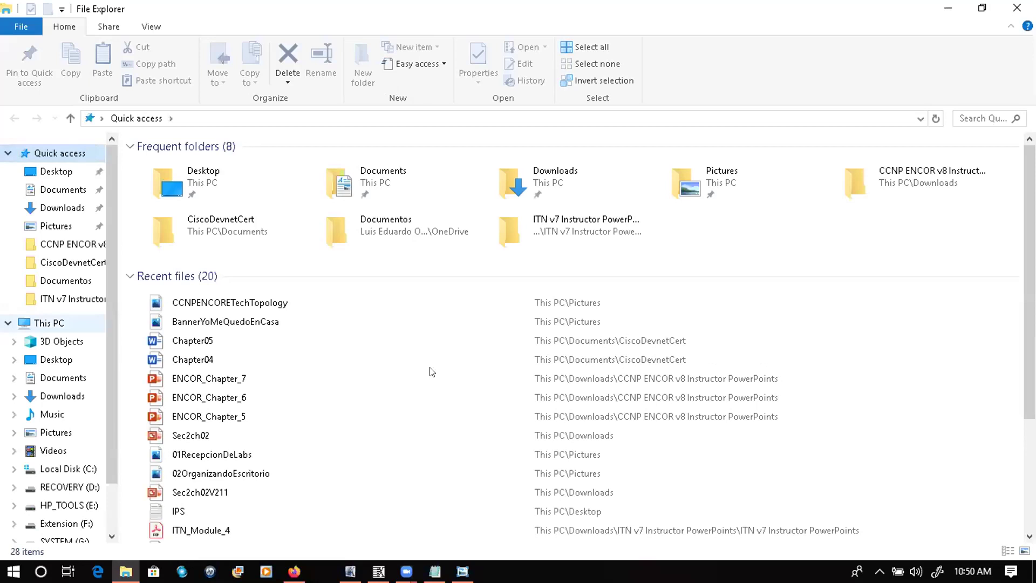
key(shift+F10)
key(Escape)
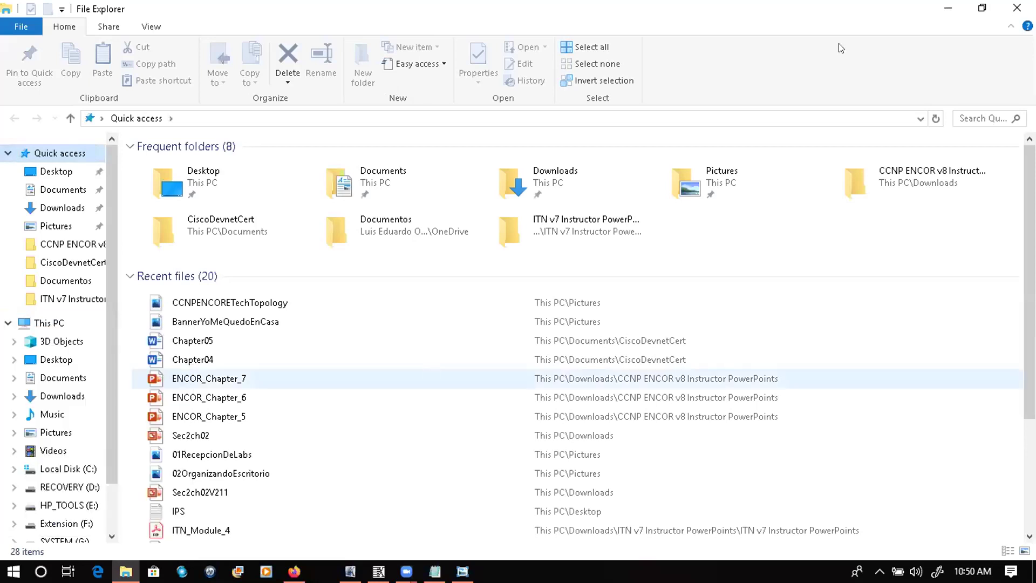
click(1013, 8)
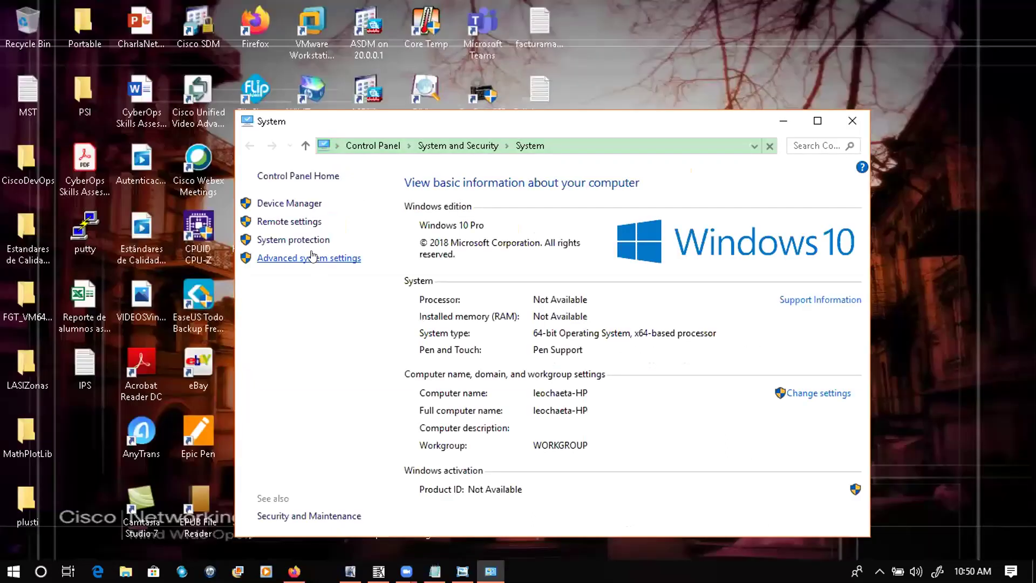
- Open the environment variables from the advanced system settings and bring up the PROCESSOR_LEVEL system variable for editing
click(311, 257)
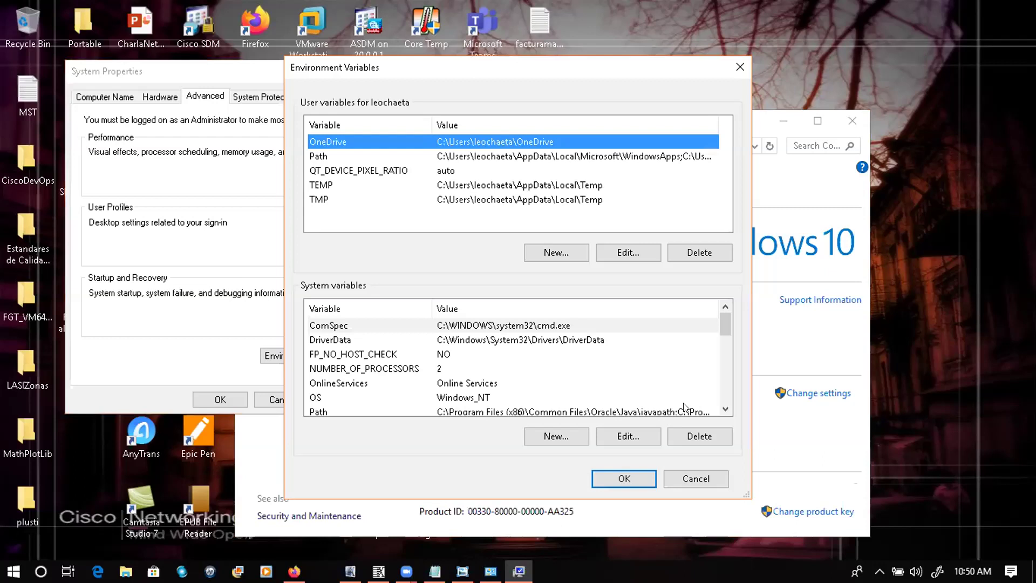
scroll(725, 410, down, 1)
scroll(724, 410, down, 1)
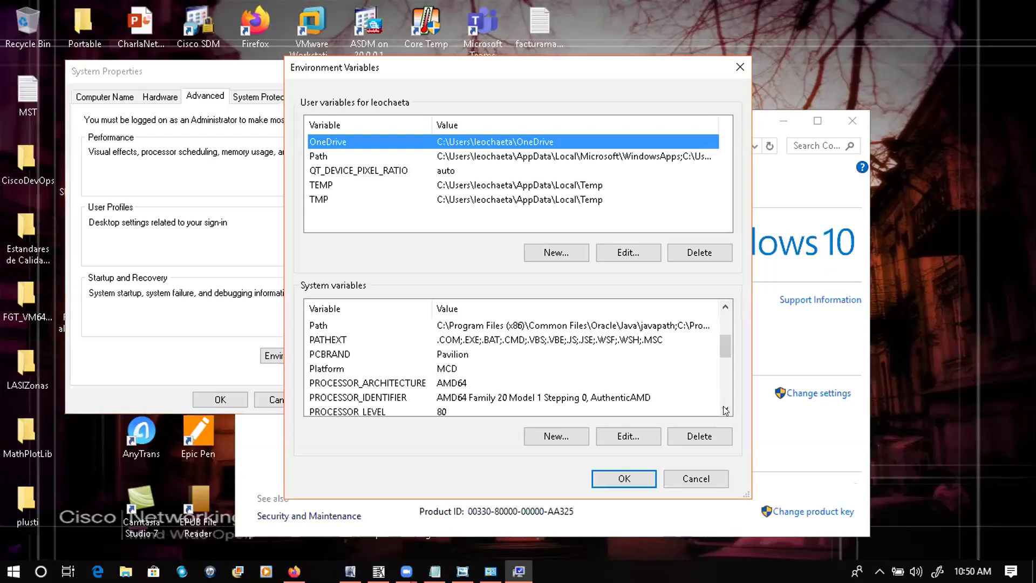
scroll(725, 409, down, 1)
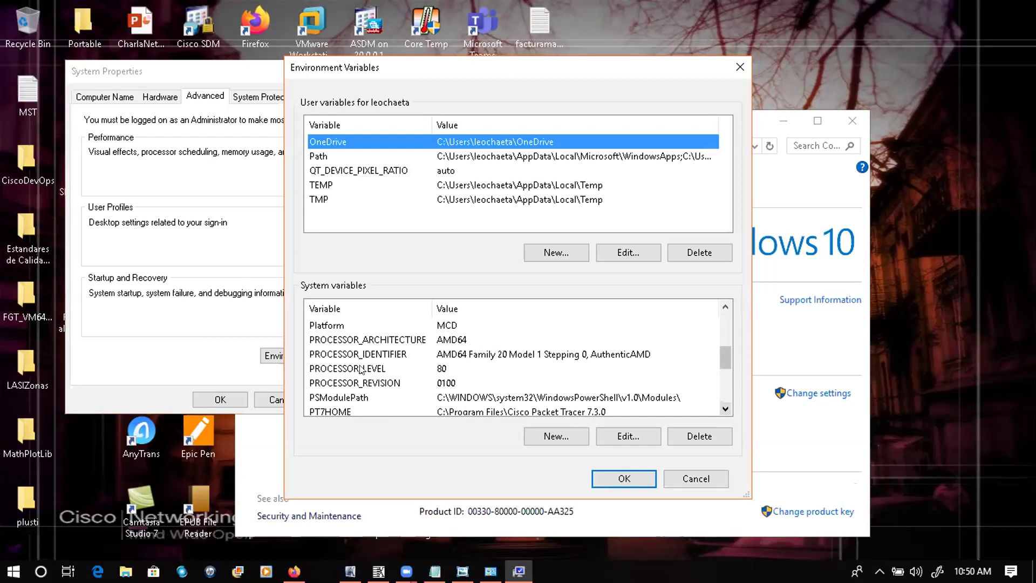
click(465, 370)
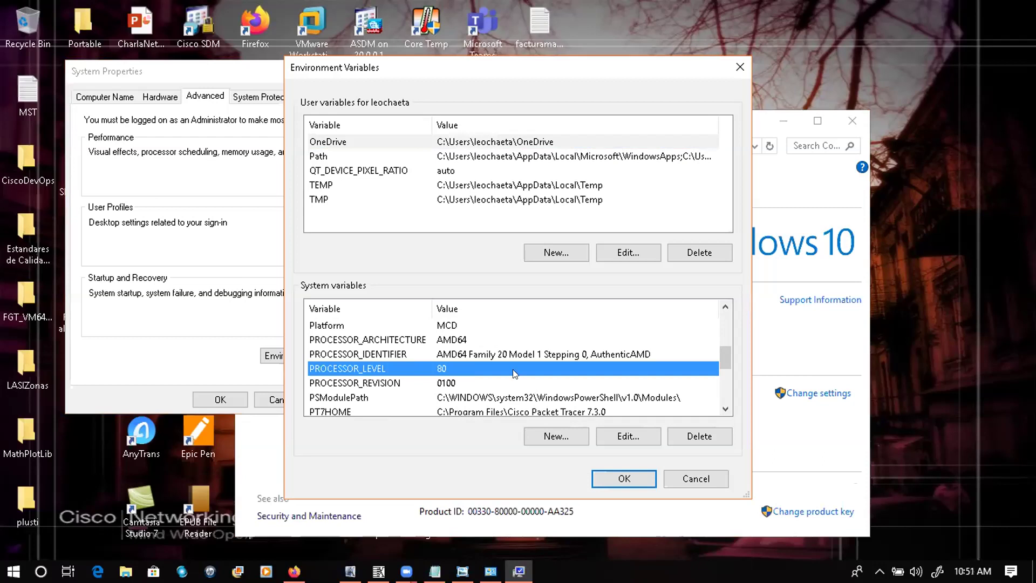
click(613, 434)
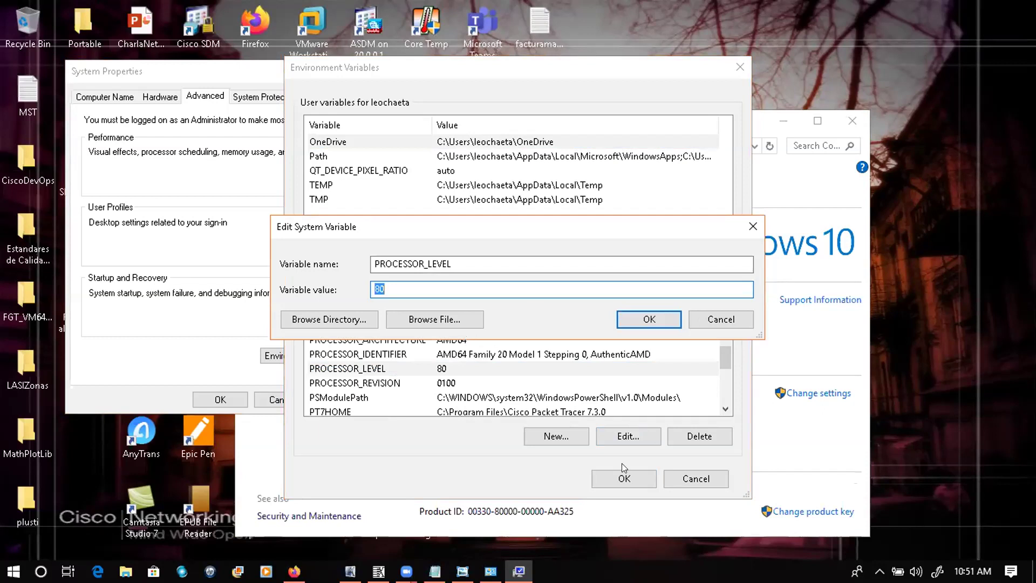
- Dismiss the variable, Environment Variables and System Properties dialogs without saving, and close the System window
key(Escape)
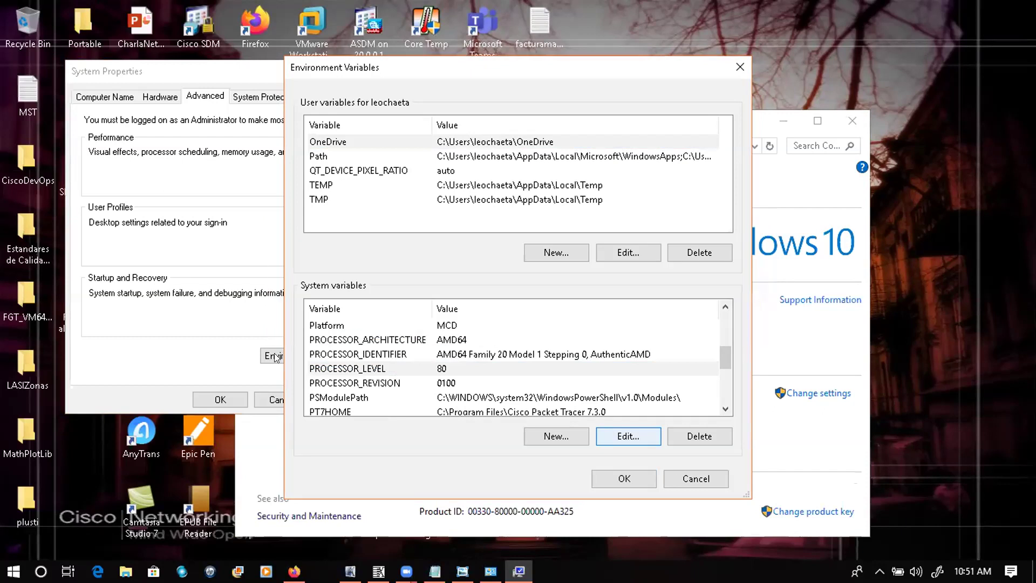
key(Escape)
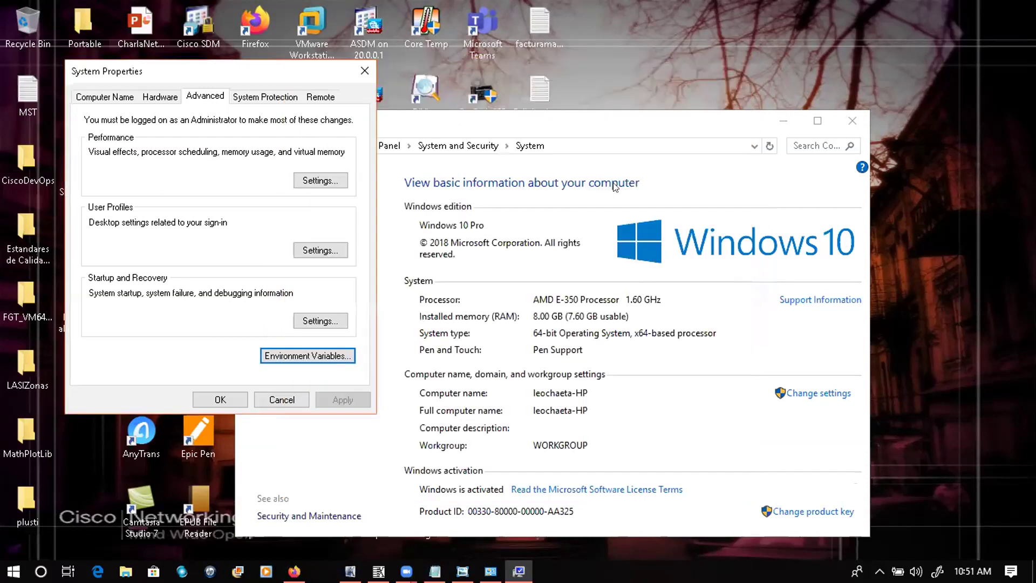
key(Escape)
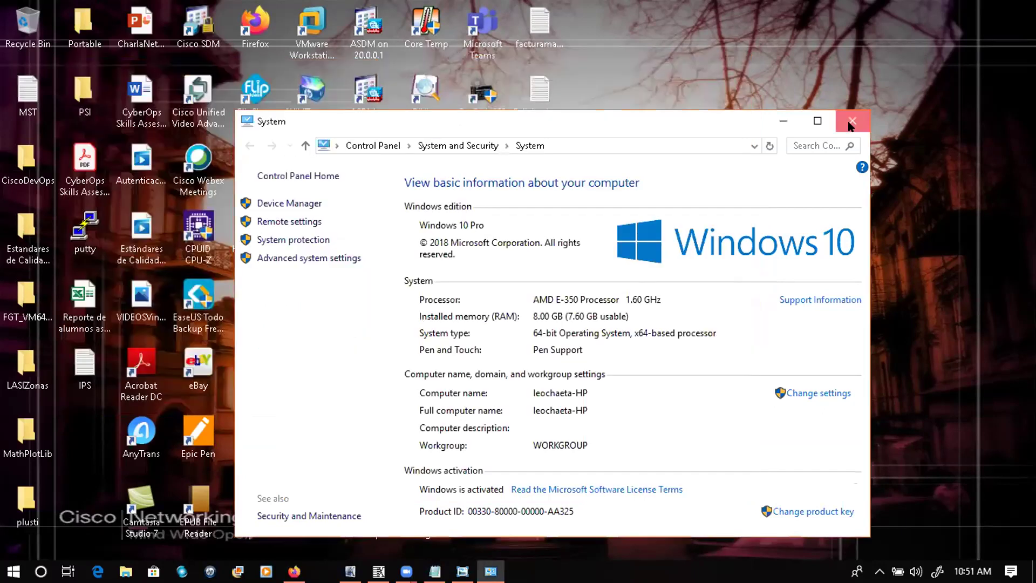
click(851, 123)
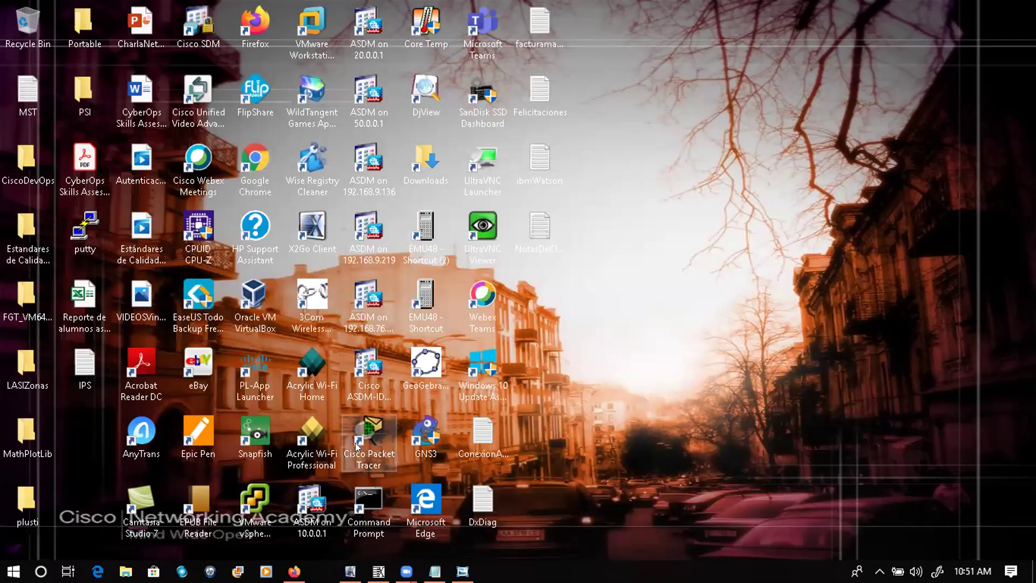
- Launch System Configuration by running "msconfig"
key(super+r)
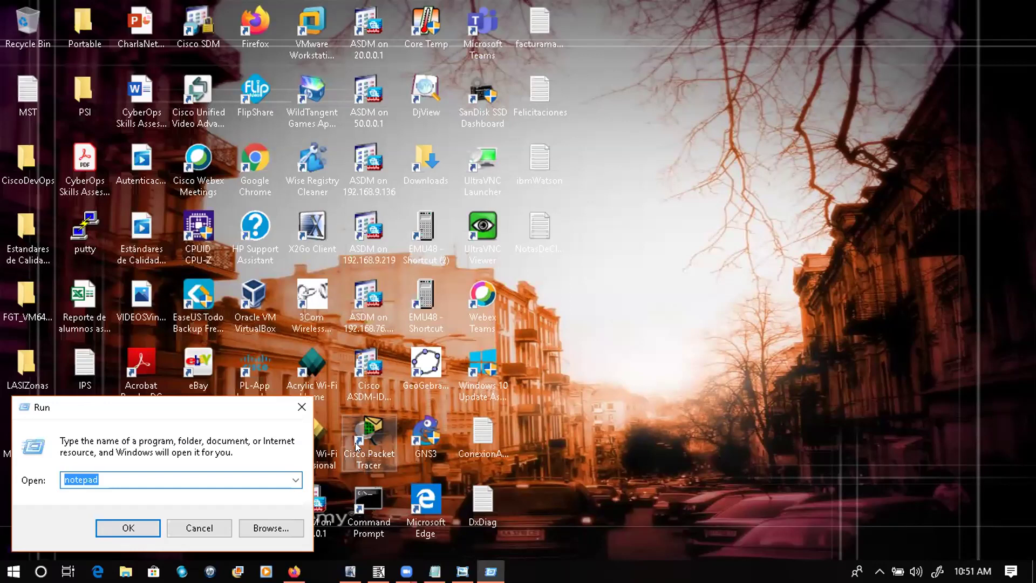
text(m)
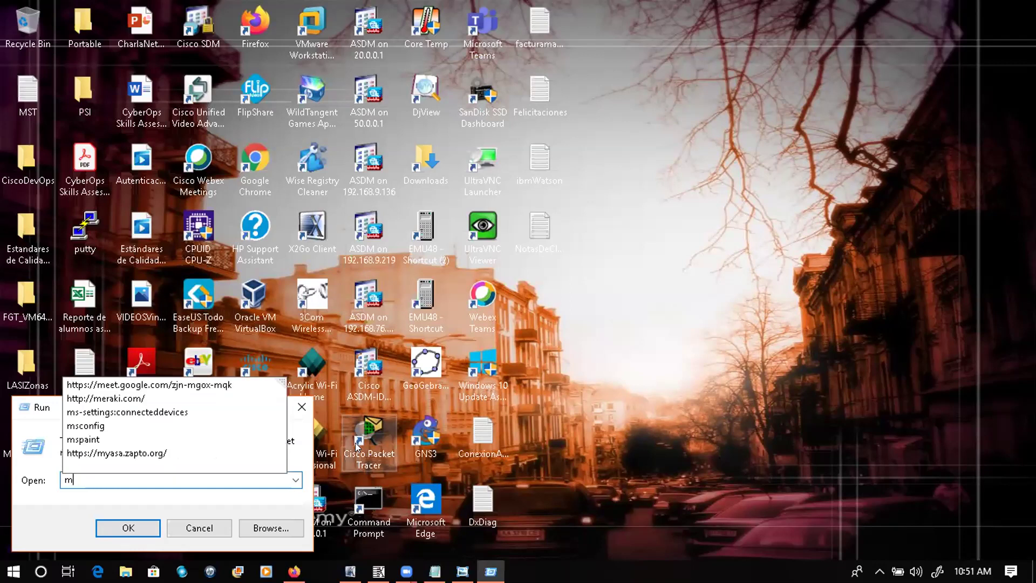
text(sconfig)
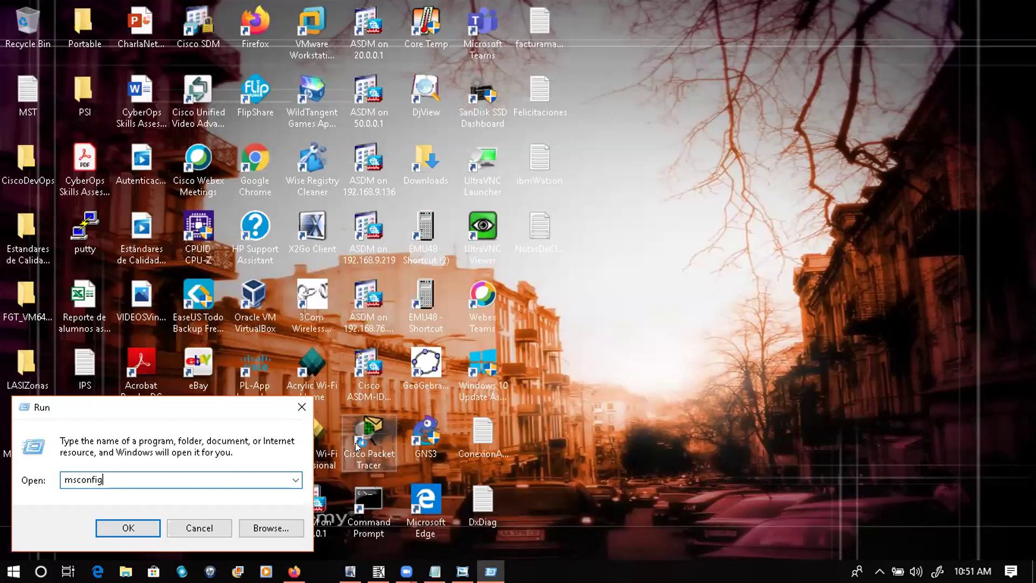
key(Return)
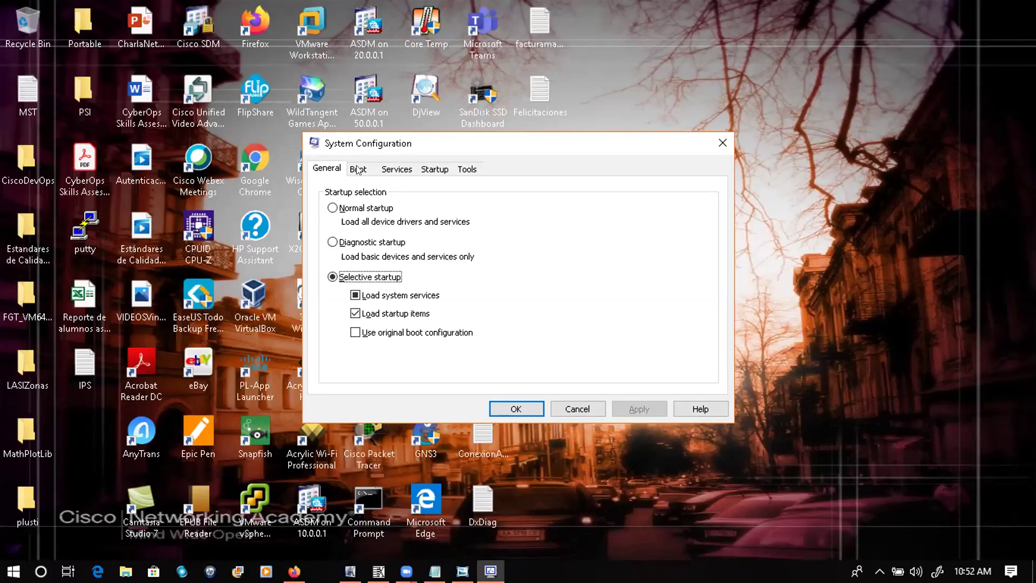
- Examine the selectable number of processors in the advanced boot options for Windows 10 and close those options
key(ctrl+Tab)
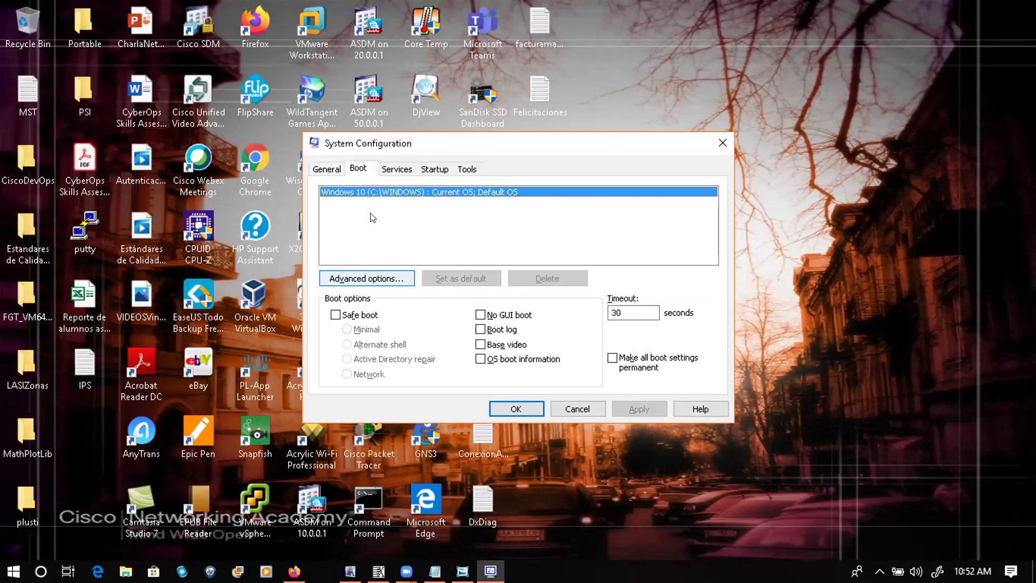
click(361, 282)
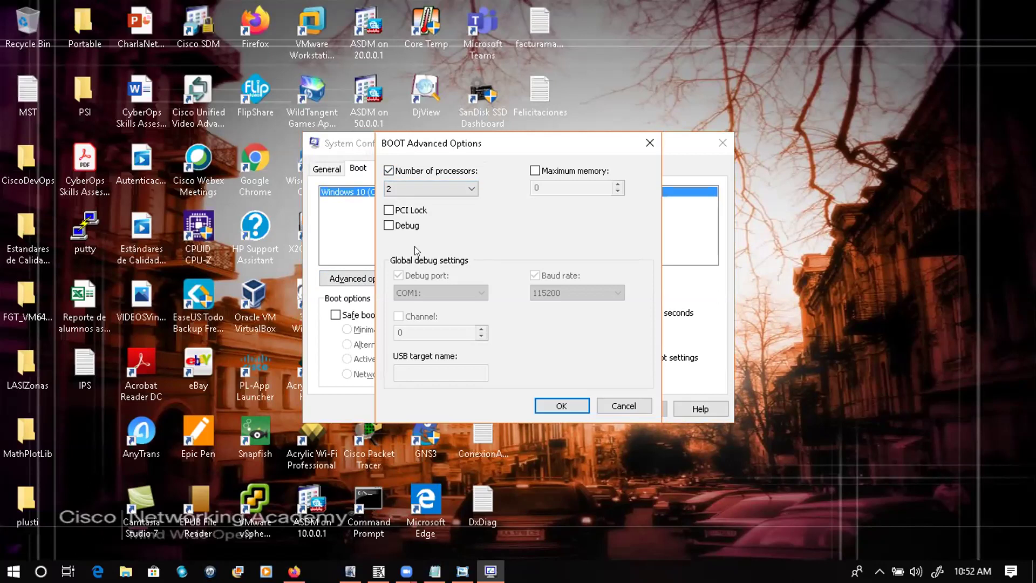
click(474, 197)
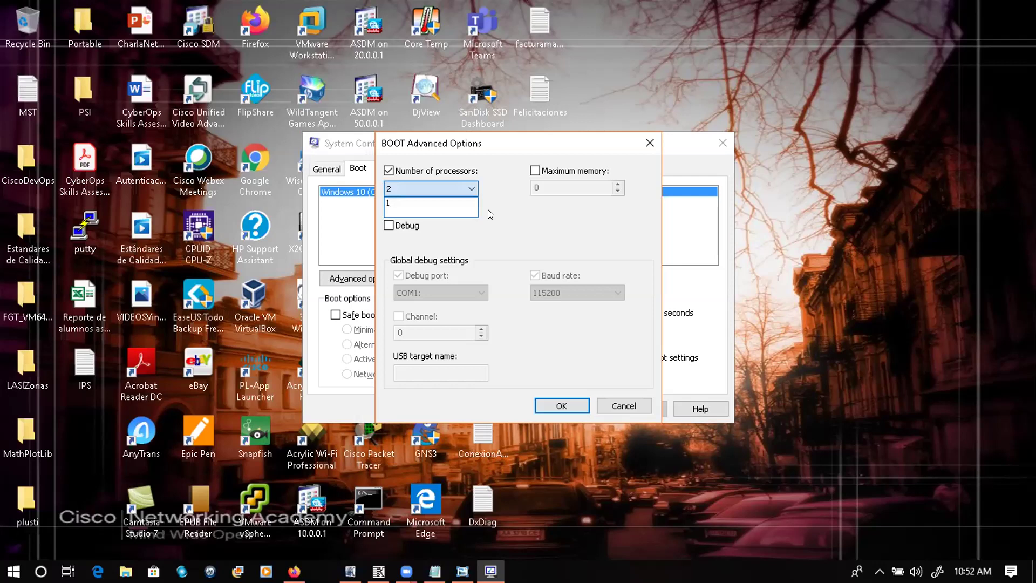
click(490, 214)
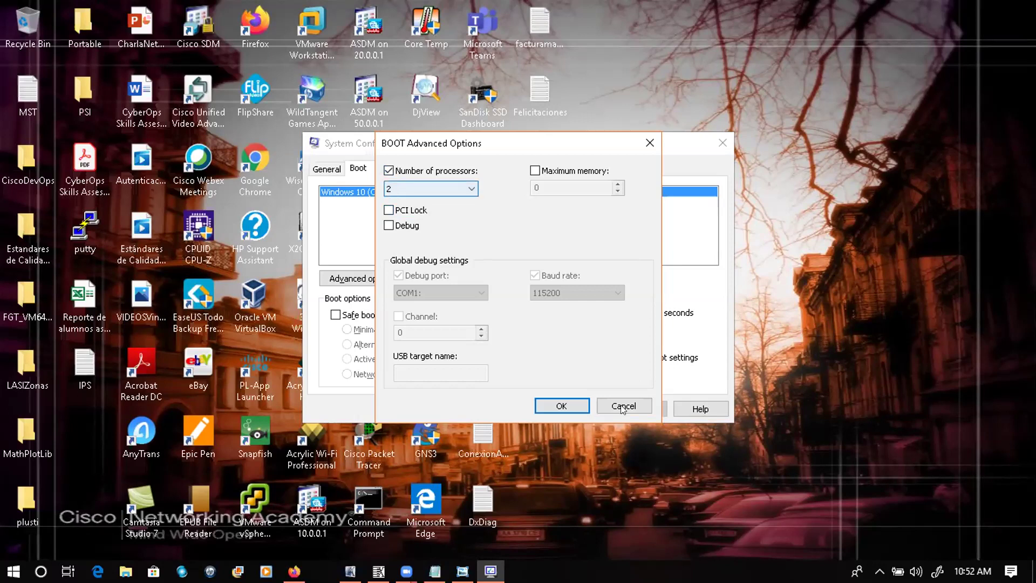
click(556, 409)
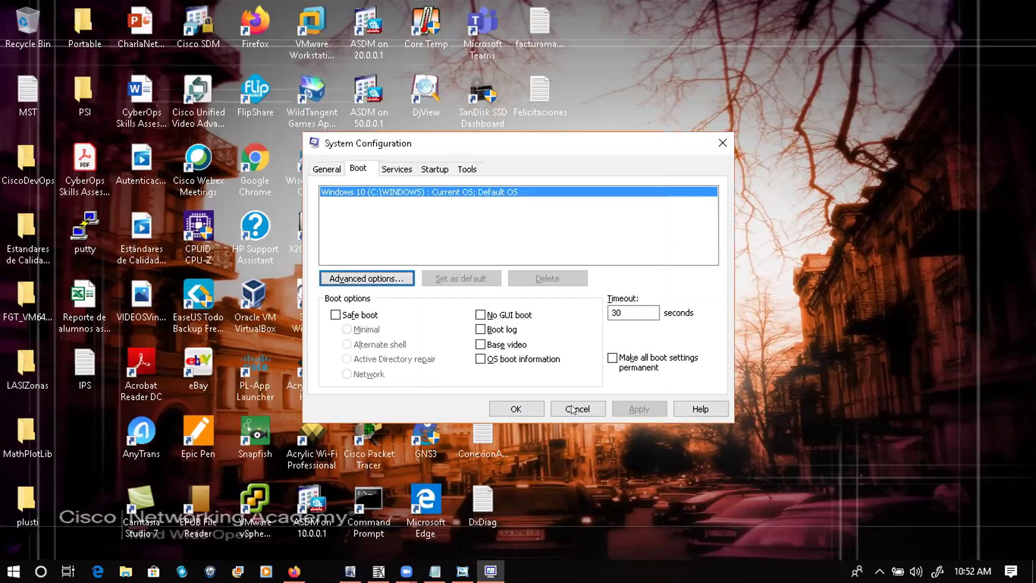
- Leave System Configuration without saving and close the Magnifier to return to the desktop
key(Escape)
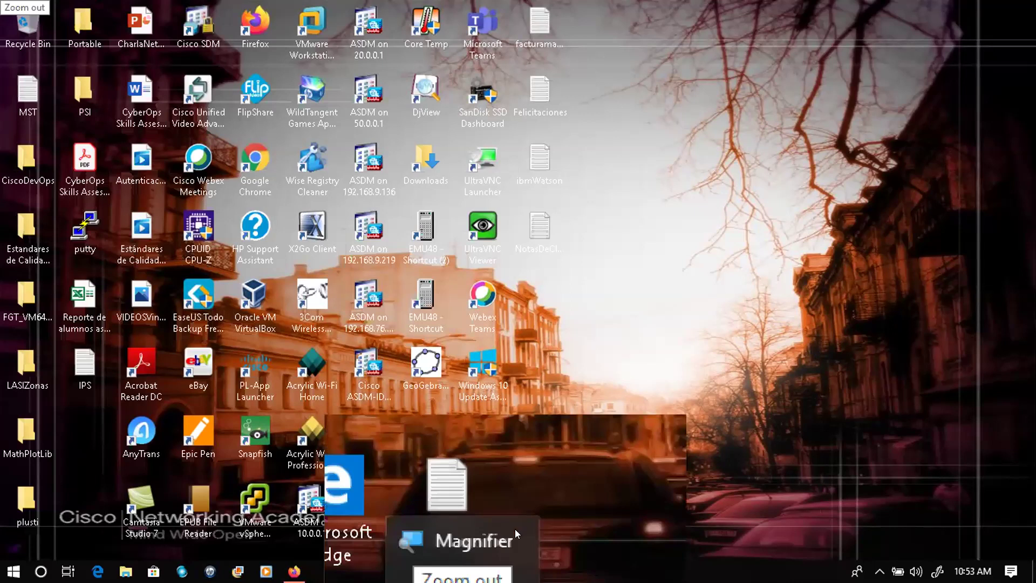
click(516, 528)
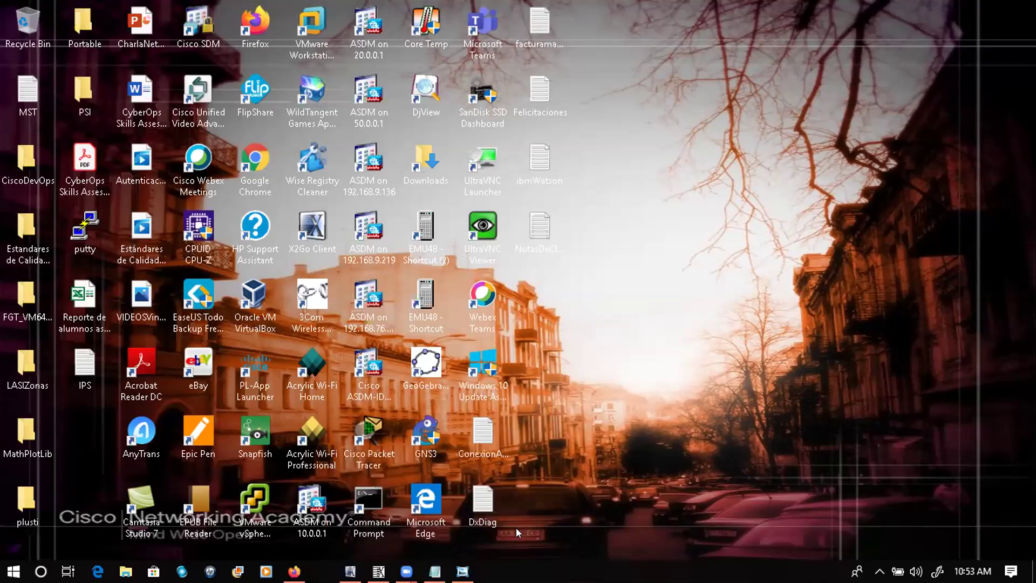